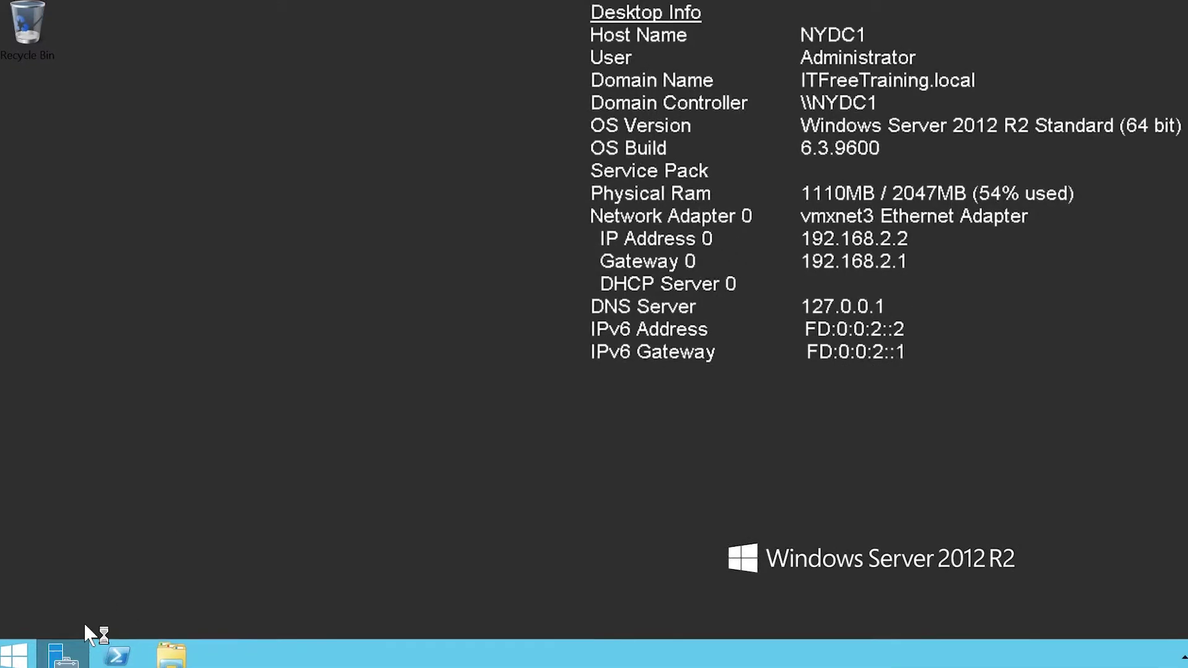
Open the Group Policy Management console from Server Manager.
left_click(70, 650)
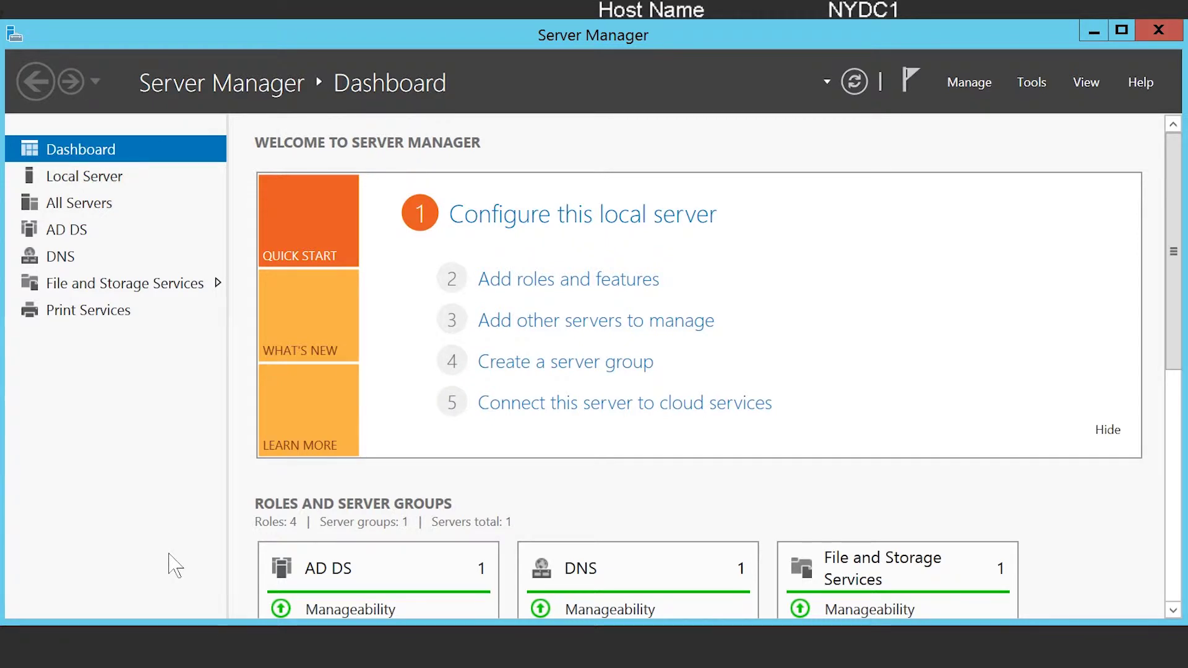
left_click(1031, 83)
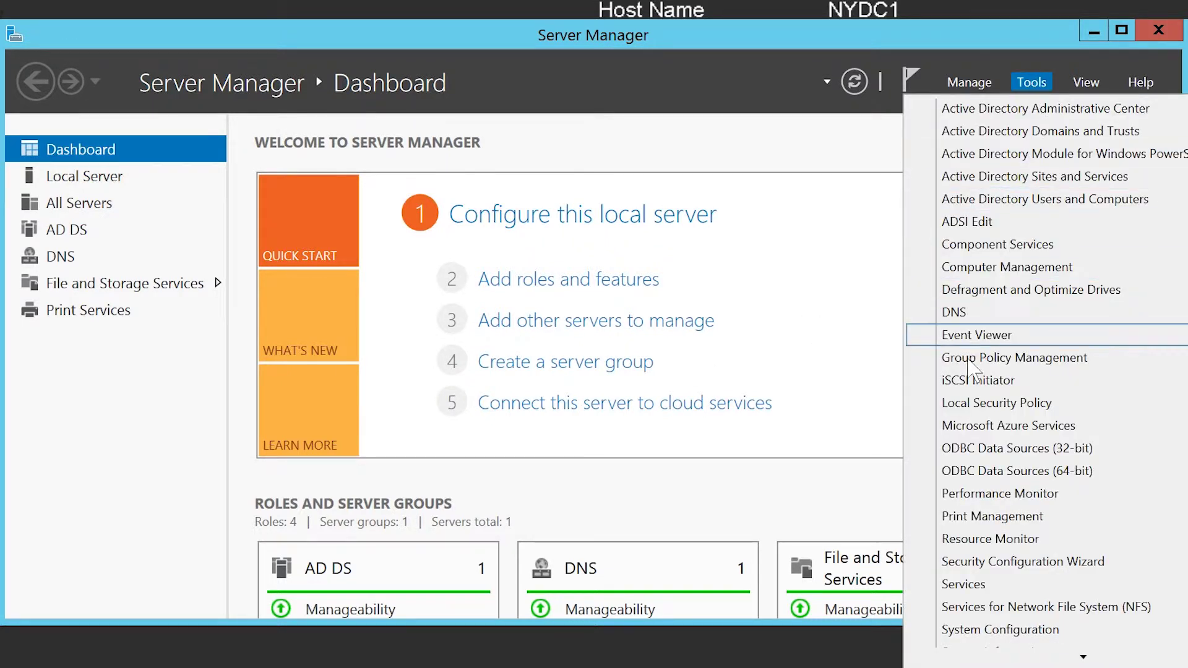
left_click(1100, 369)
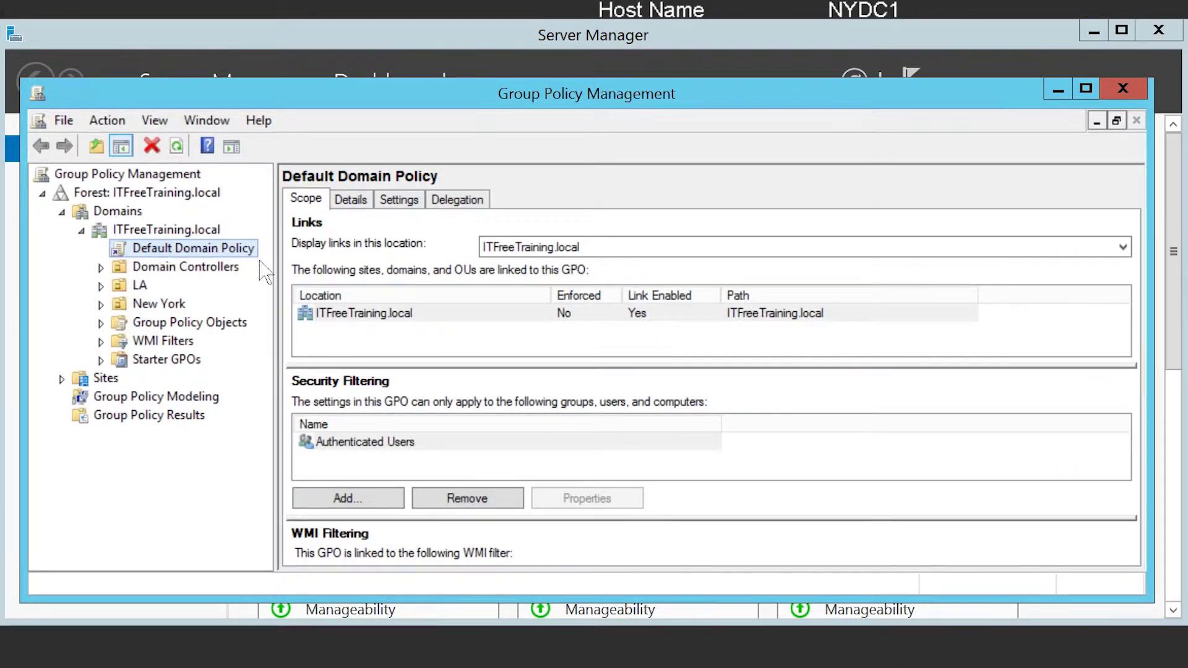
Open the Default Domain Policy for editing and show the Administrative Templates node under the Computer Configuration policies.
key("shift+F10")
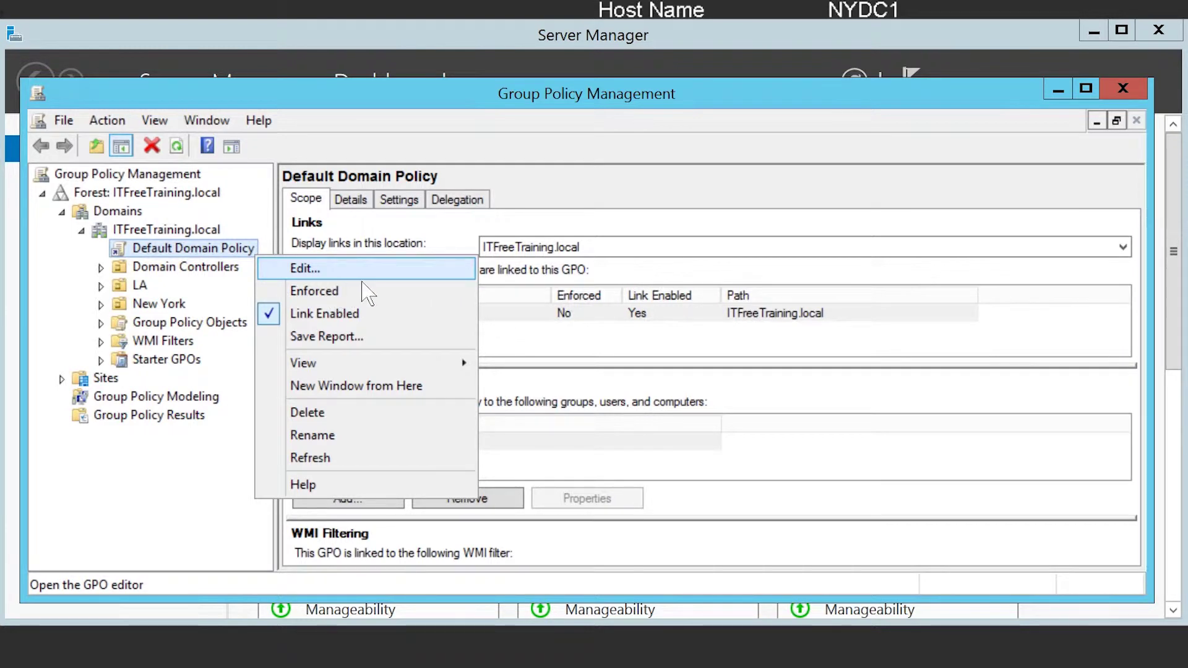
key("Return")
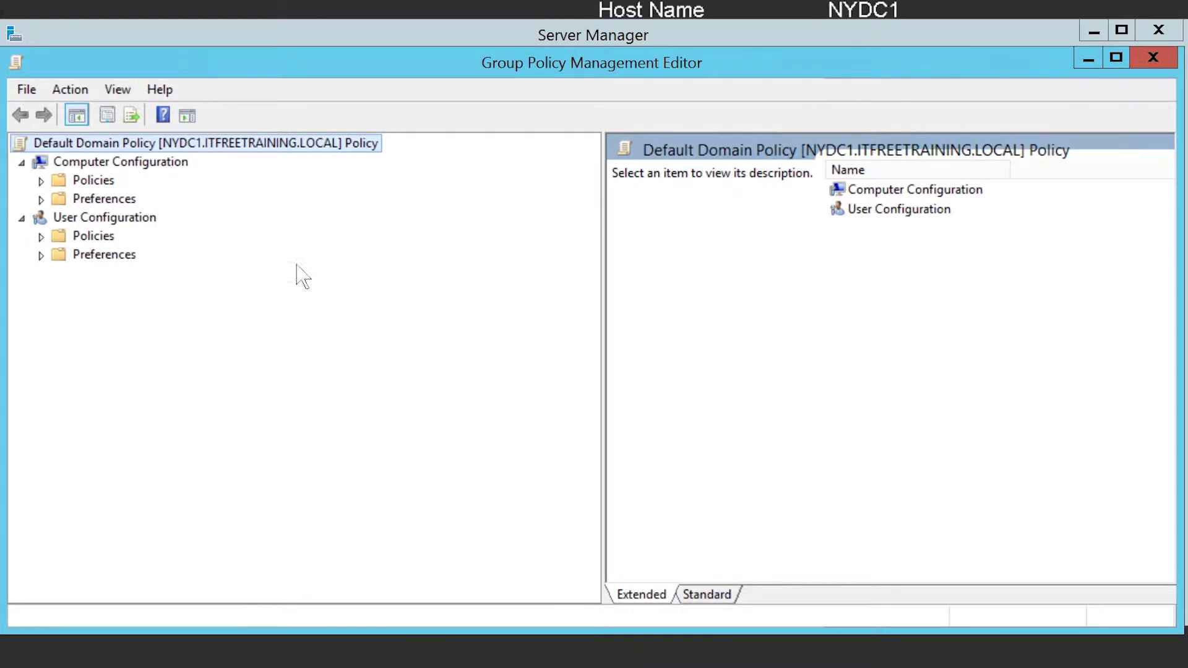
left_click(42, 181)
left_click(101, 243)
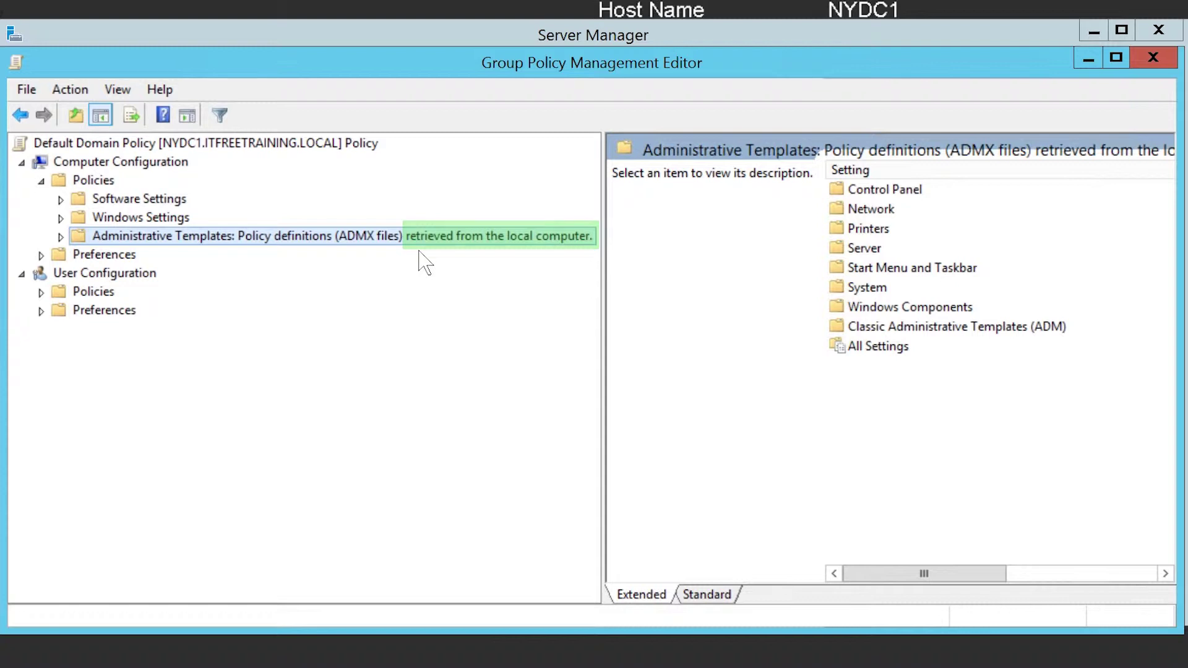
Open the C:\Windows\PolicyDefinitions folder in File Explorer.
key("super+e")
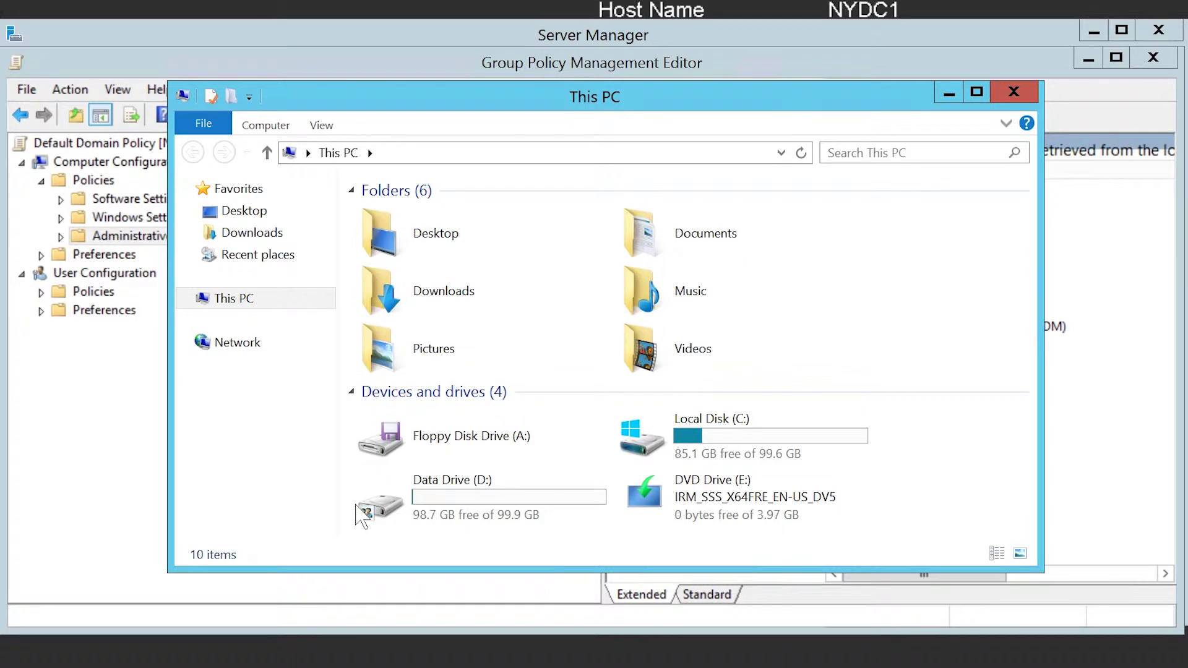
left_click(835, 461)
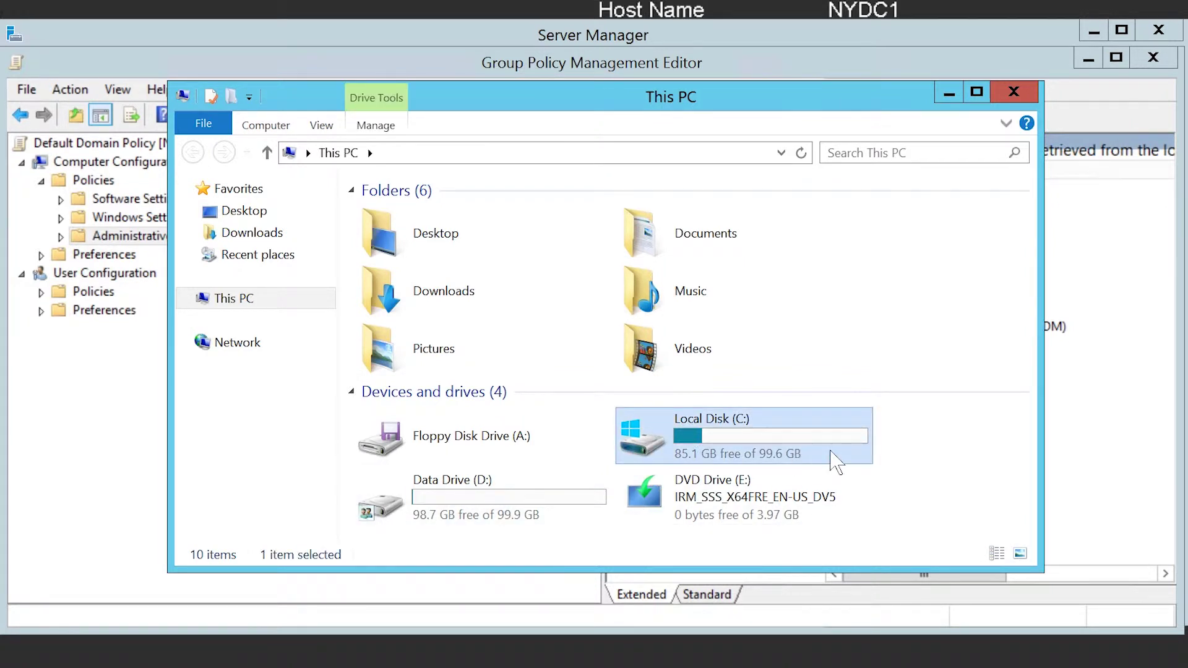
double_click(835, 461)
left_click(393, 414)
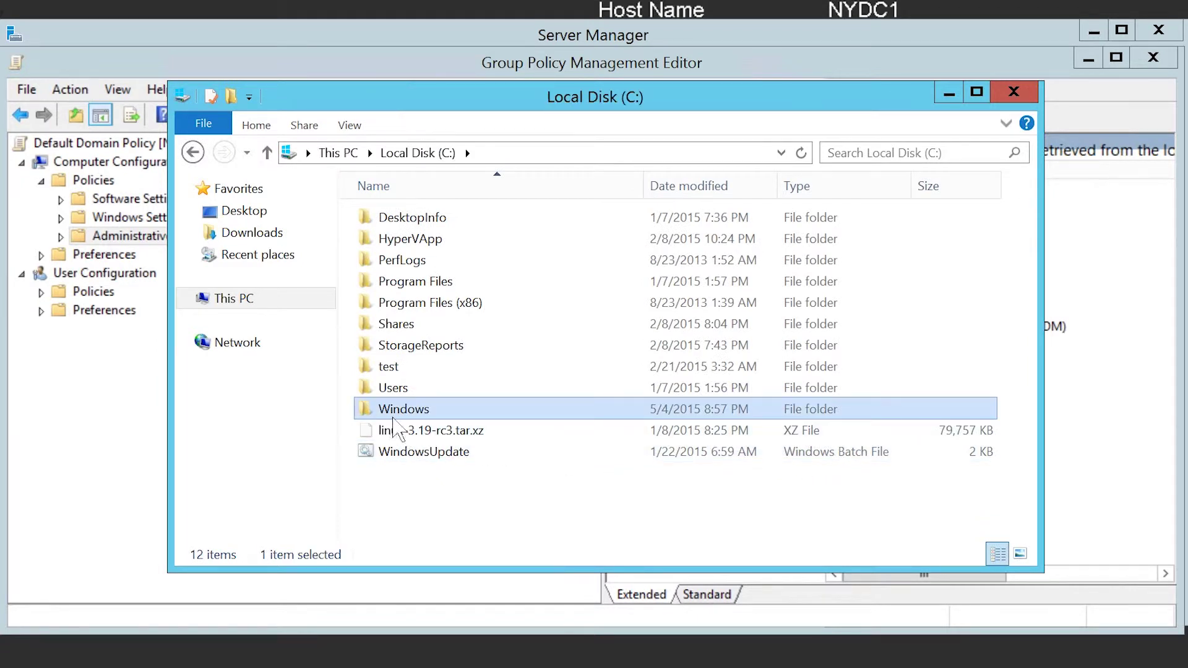
double_click(450, 416)
left_click(450, 415)
type("pol")
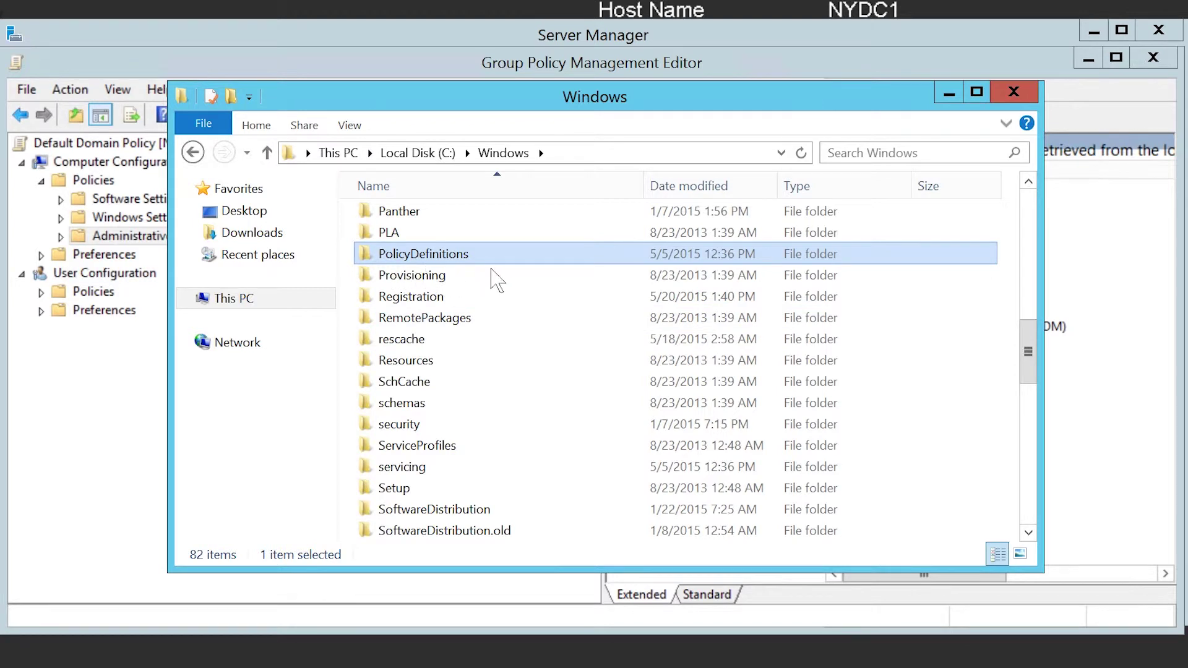
key("Return")
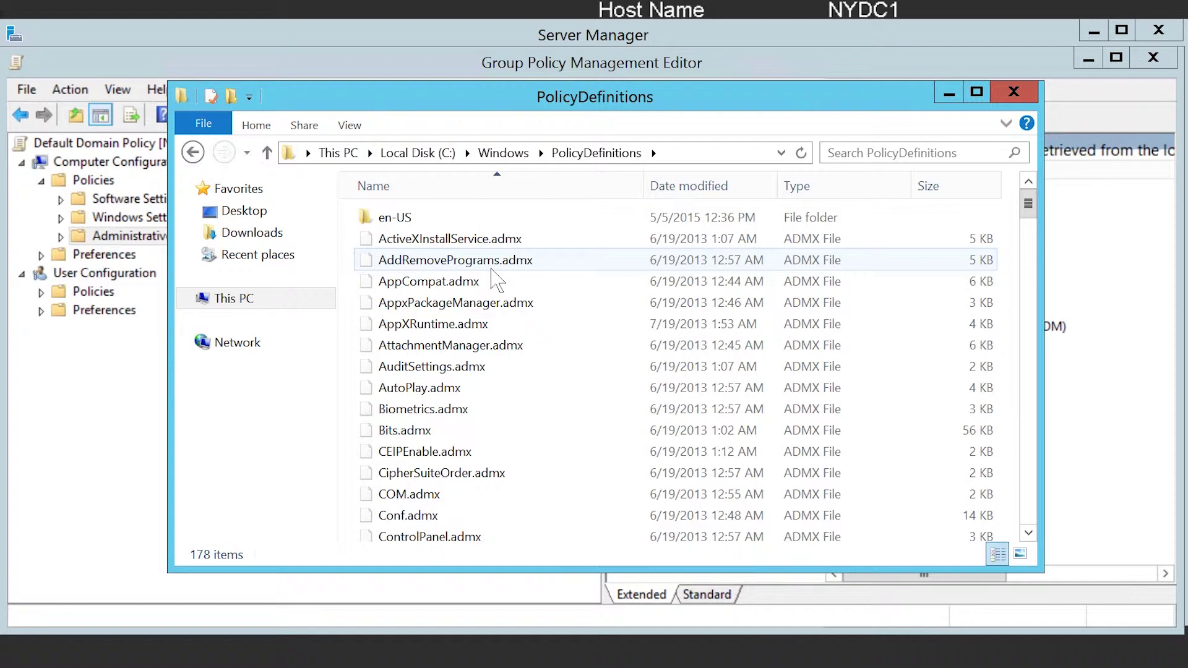
Examine the local ADMX files and the en-US language folder, and close the folder window and the policy editor.
left_click(446, 303)
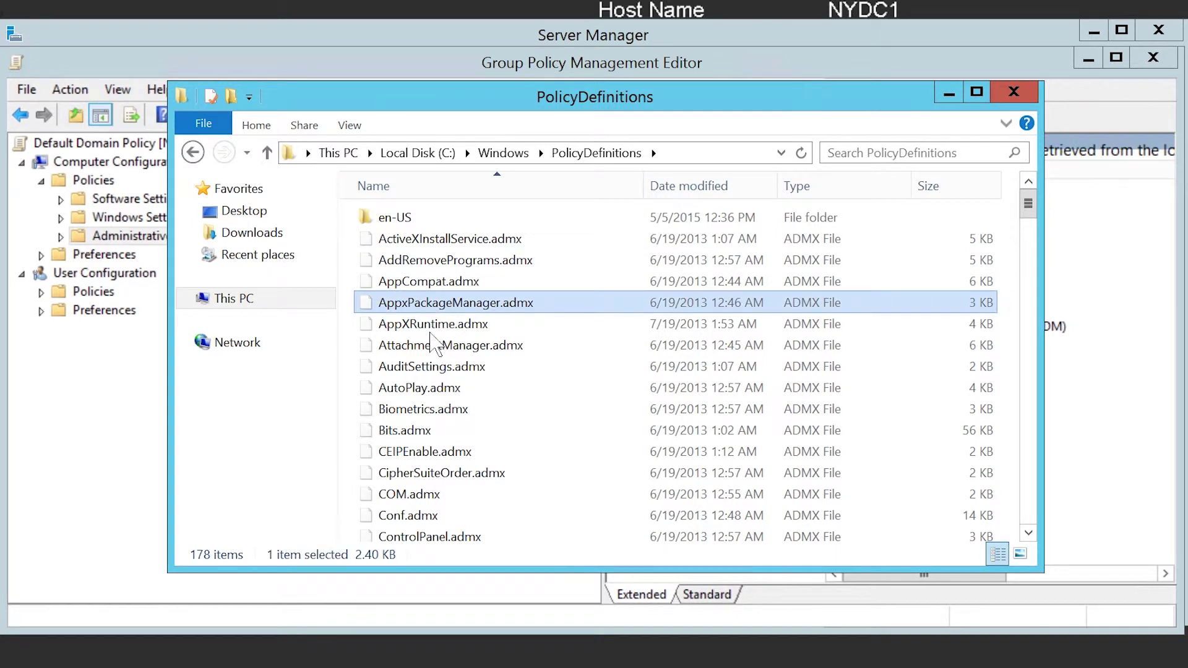
left_click(408, 367)
left_click(393, 452)
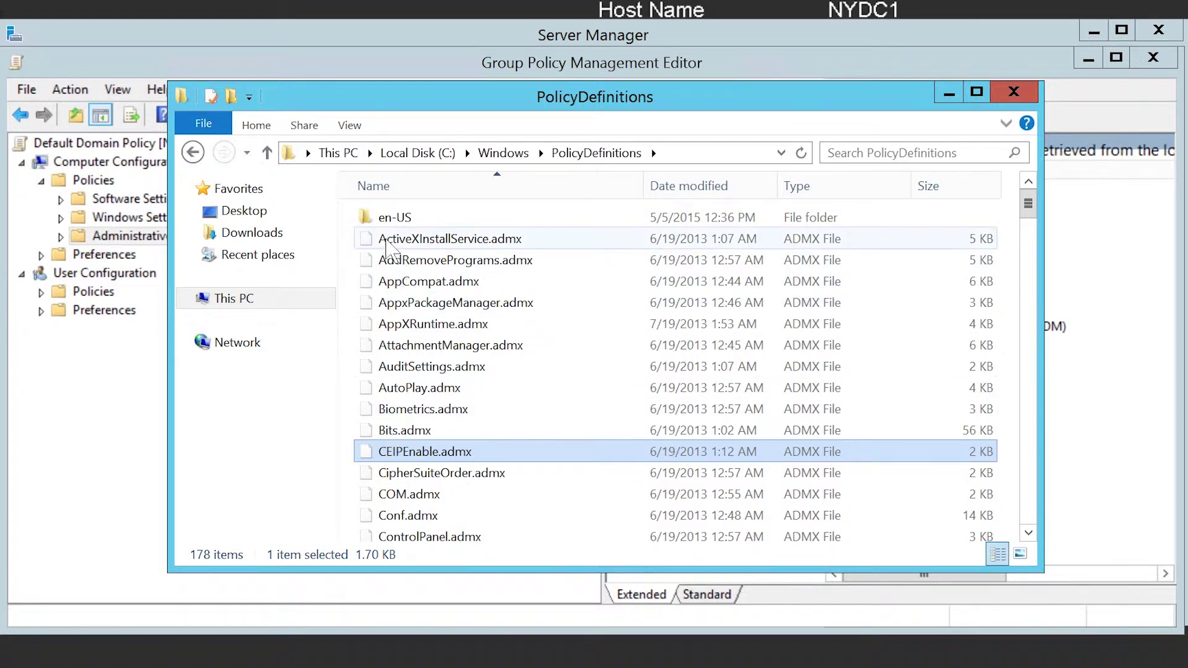
left_click(395, 219)
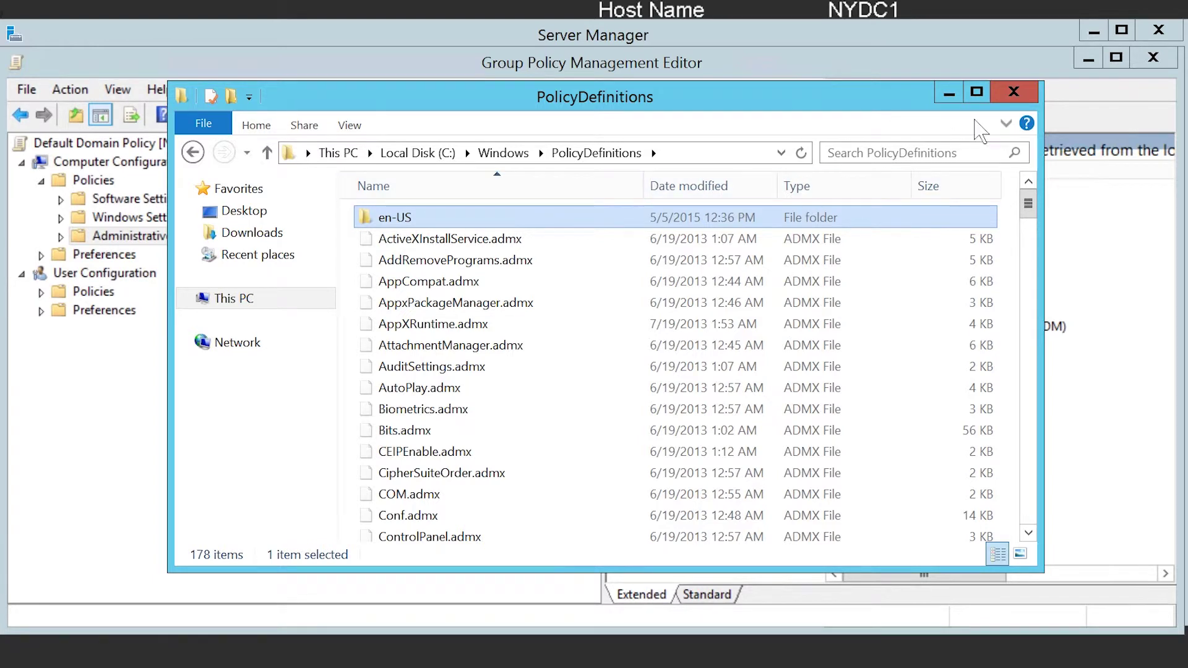
left_click(1015, 92)
left_click(1153, 59)
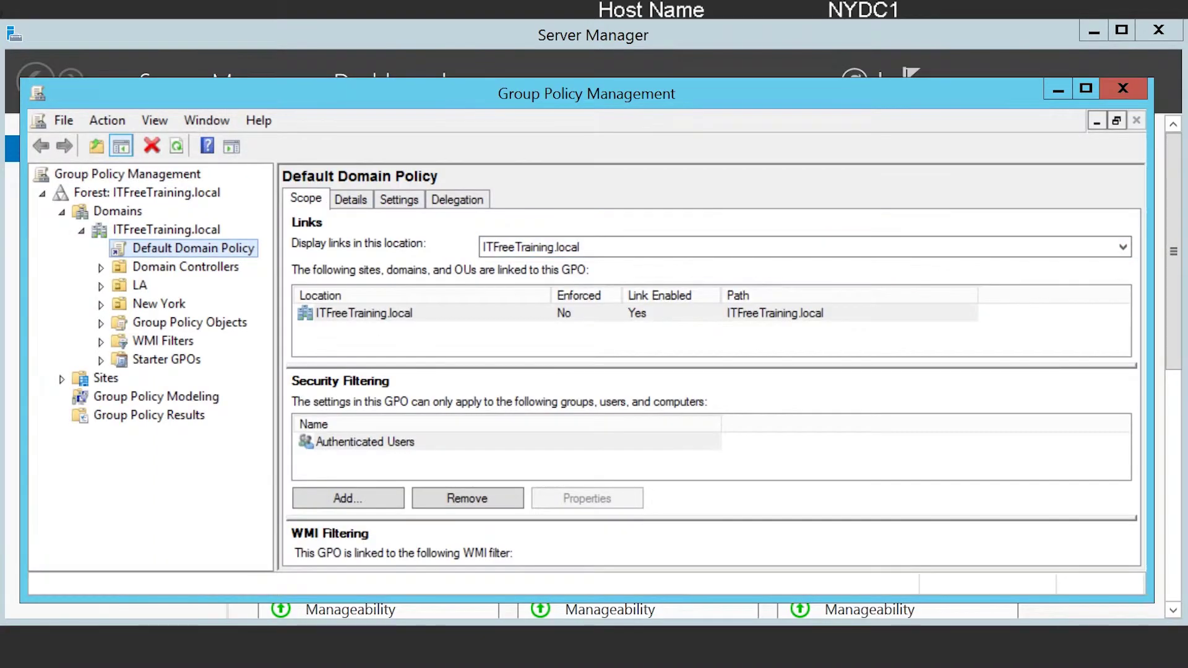
Switch to Internet Explorer and search Google for "ADMX Windows Server 2012 R2".
key("super")
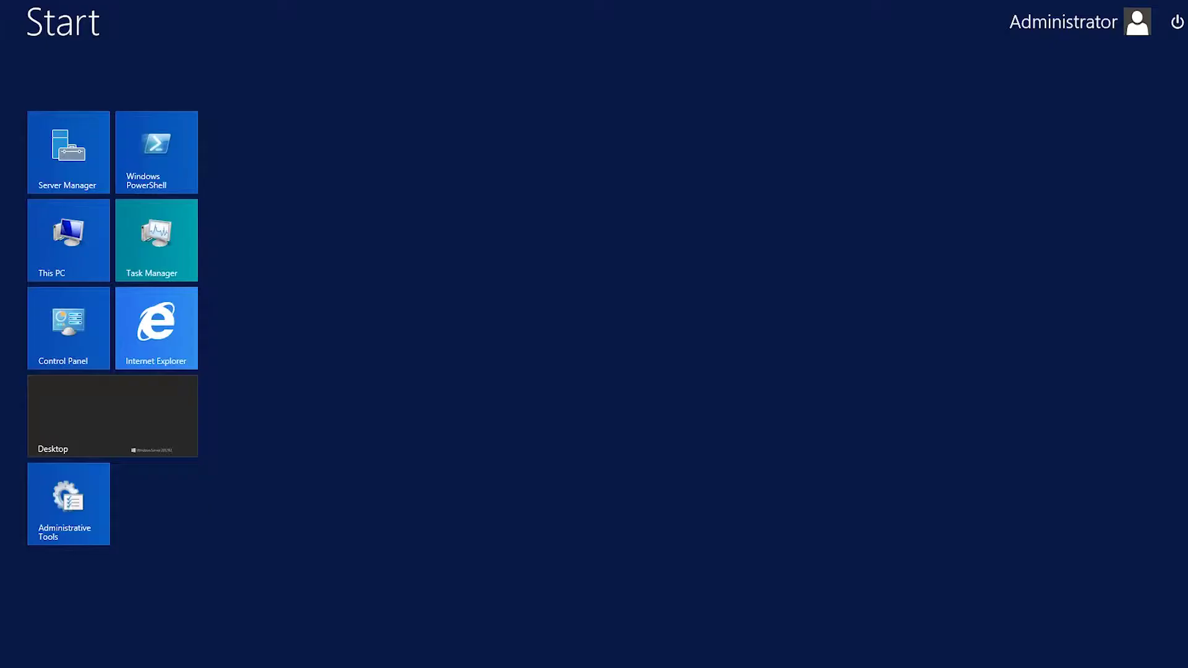
left_click(188, 360)
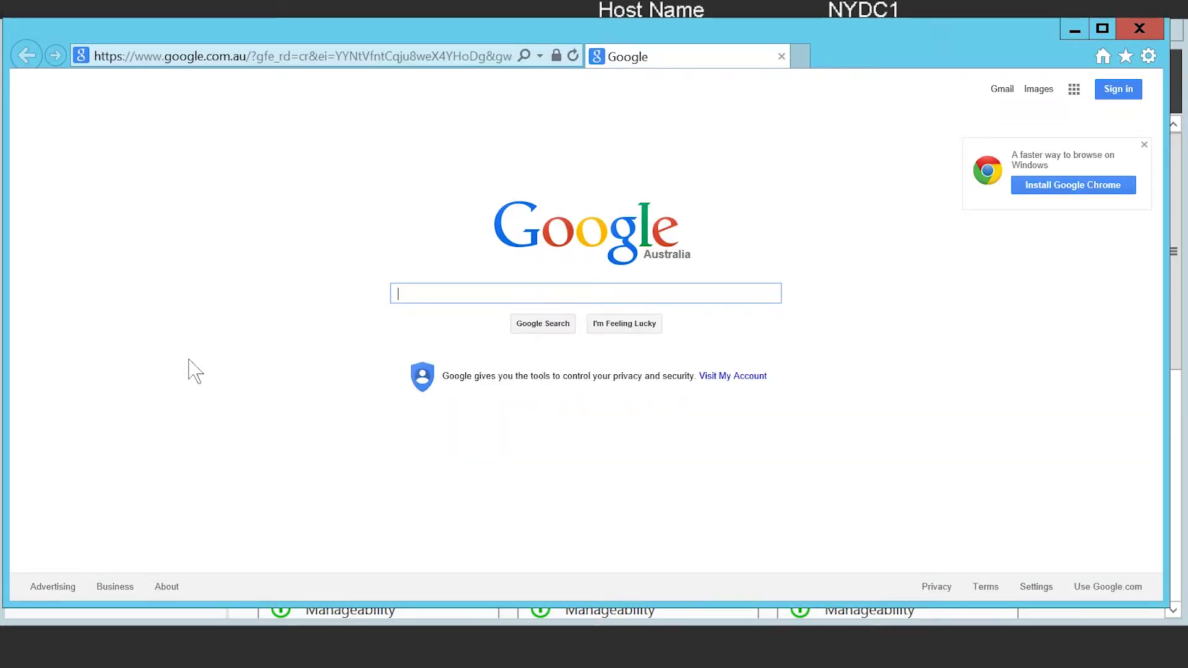
type("A")
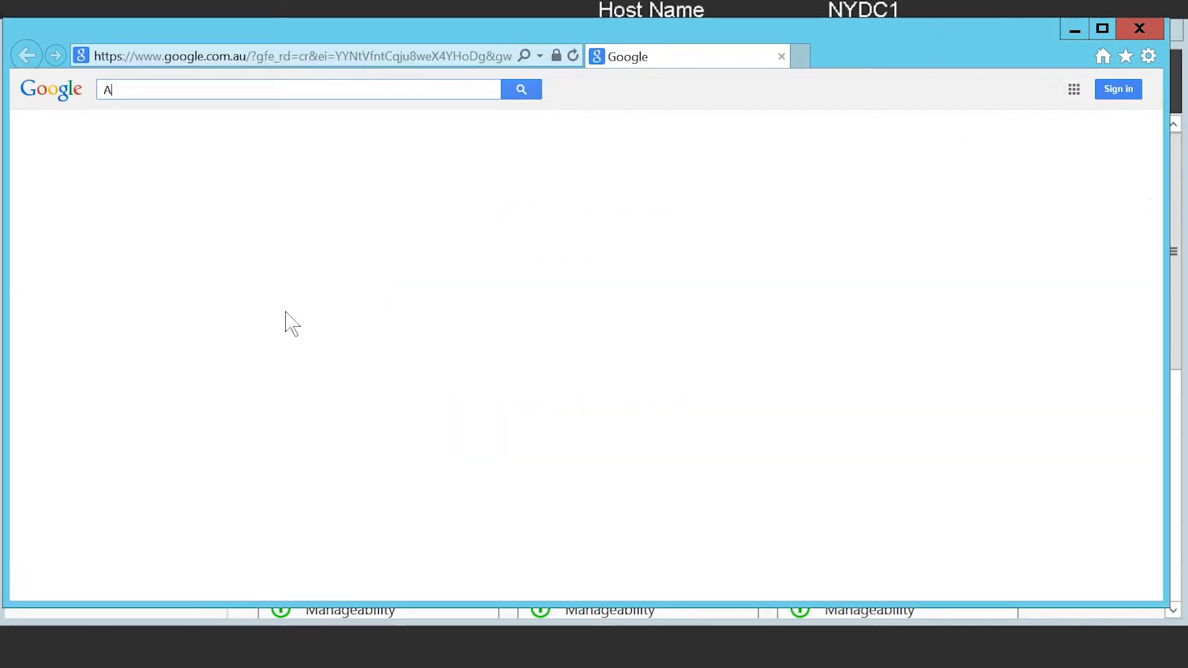
type("DMX Windows Server 2012 R2")
key("Return")
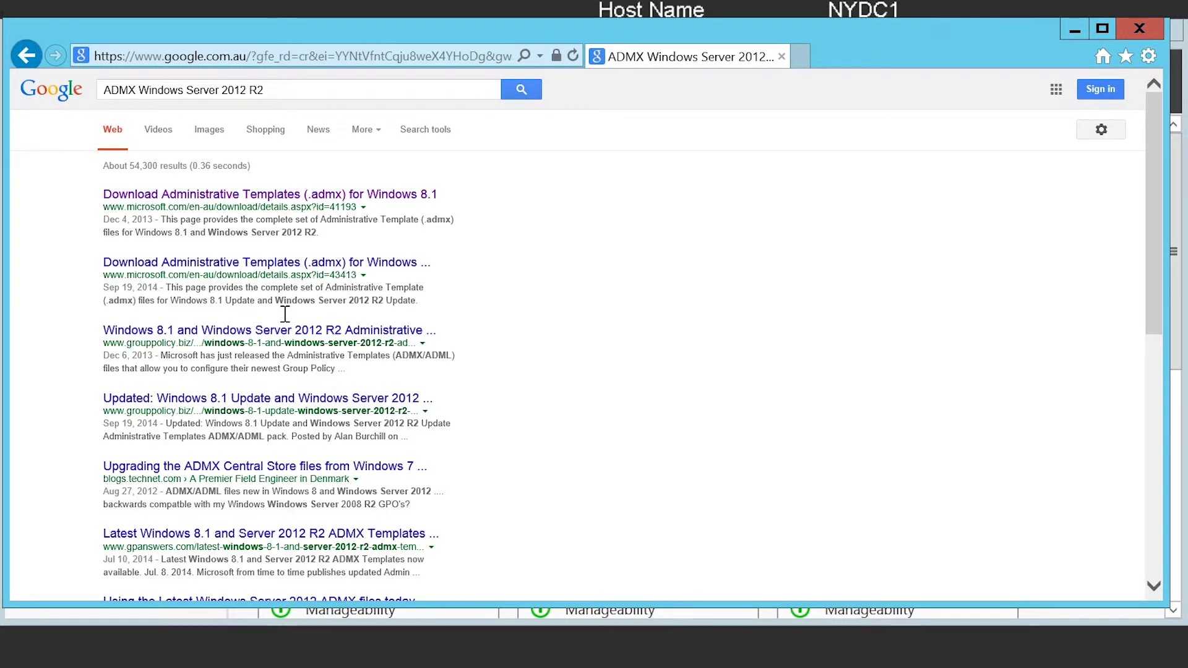
Download the Administrative Templates for Windows 8.1 and Windows Server 2012 R2, saving Windows8.1-Server2012R2ADMX-RTM to the Desktop, and close the browser.
left_click(432, 198)
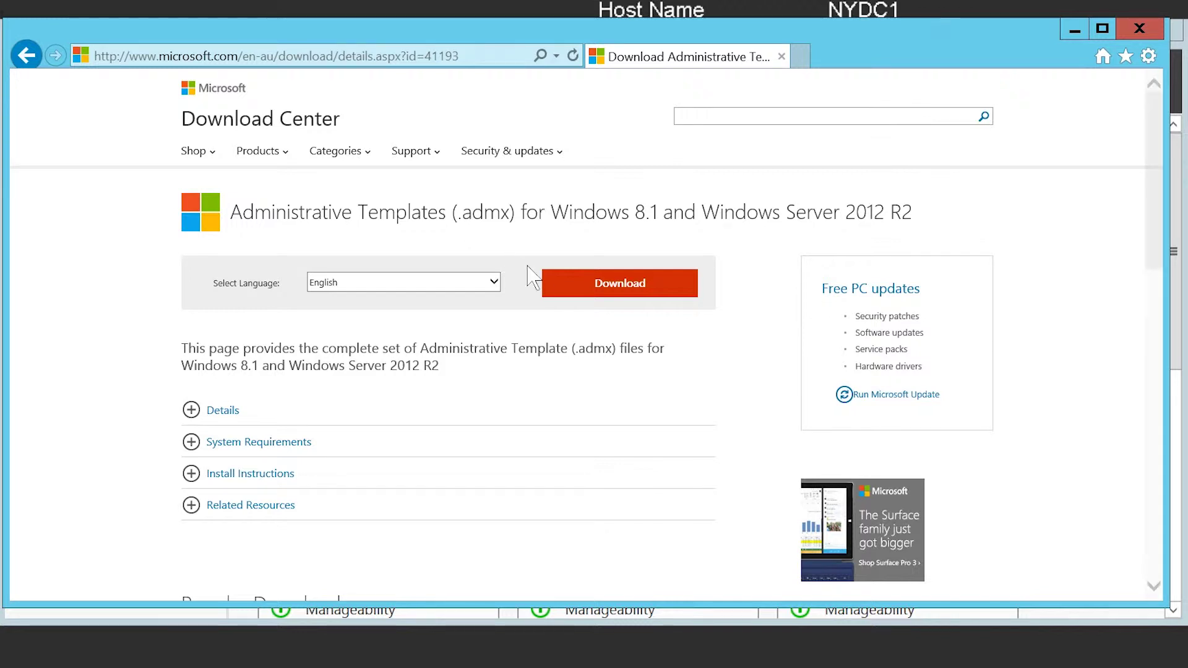
left_click(678, 303)
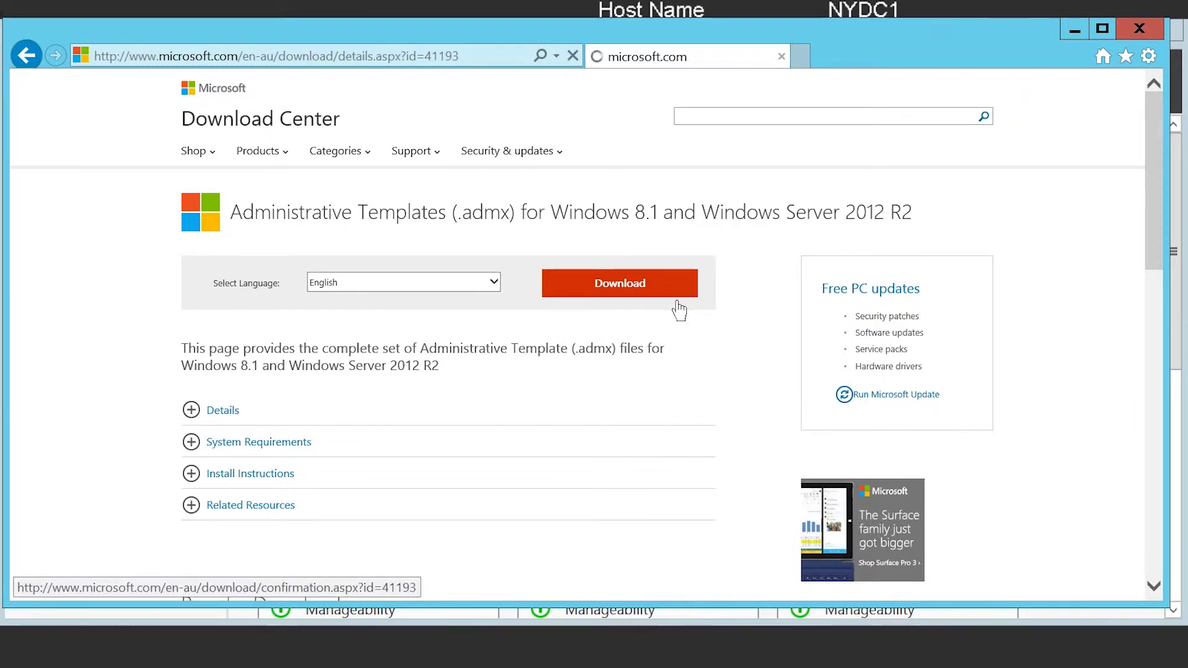
left_click(958, 577)
left_click(941, 623)
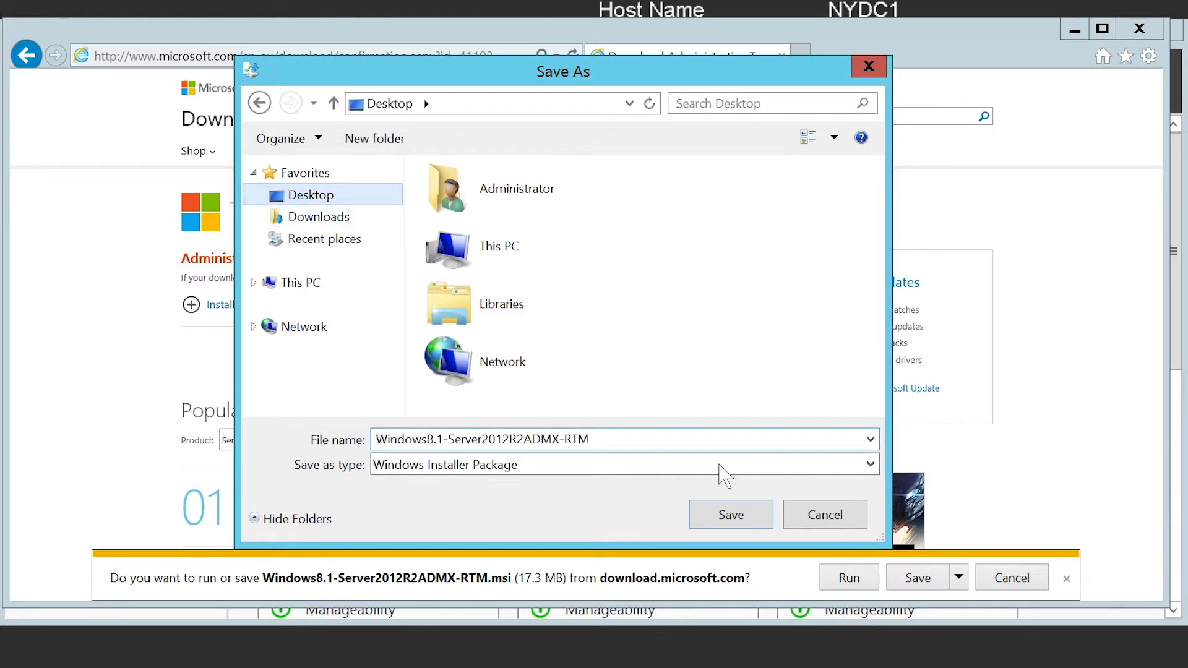
left_click(759, 525)
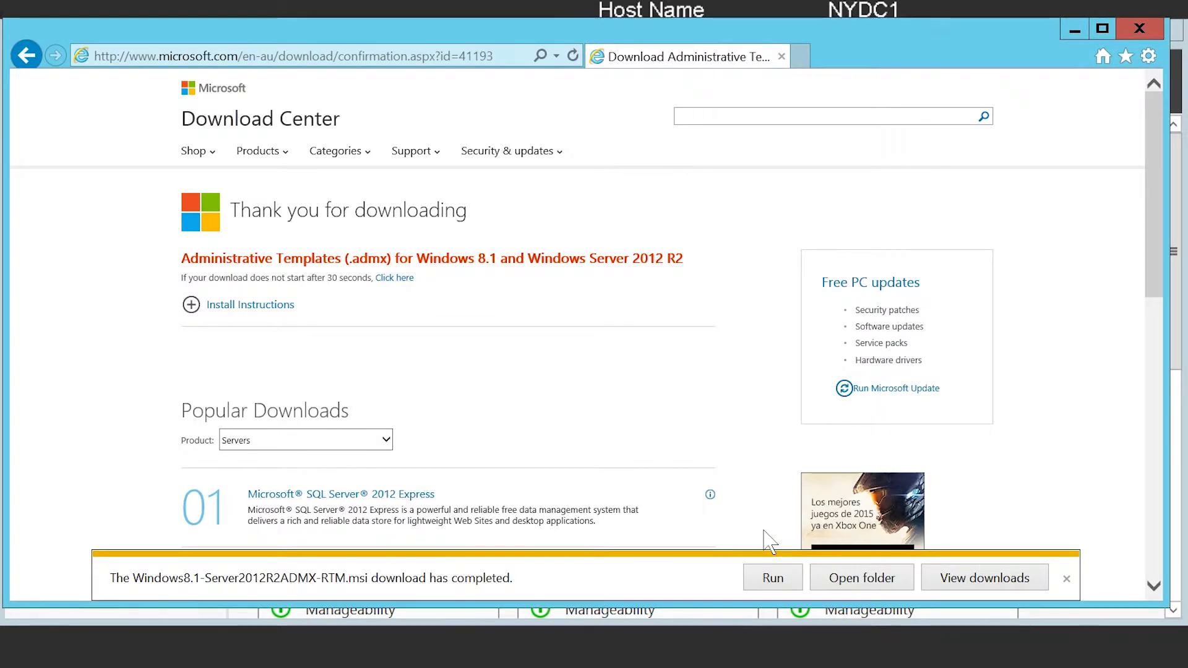
left_click(1142, 30)
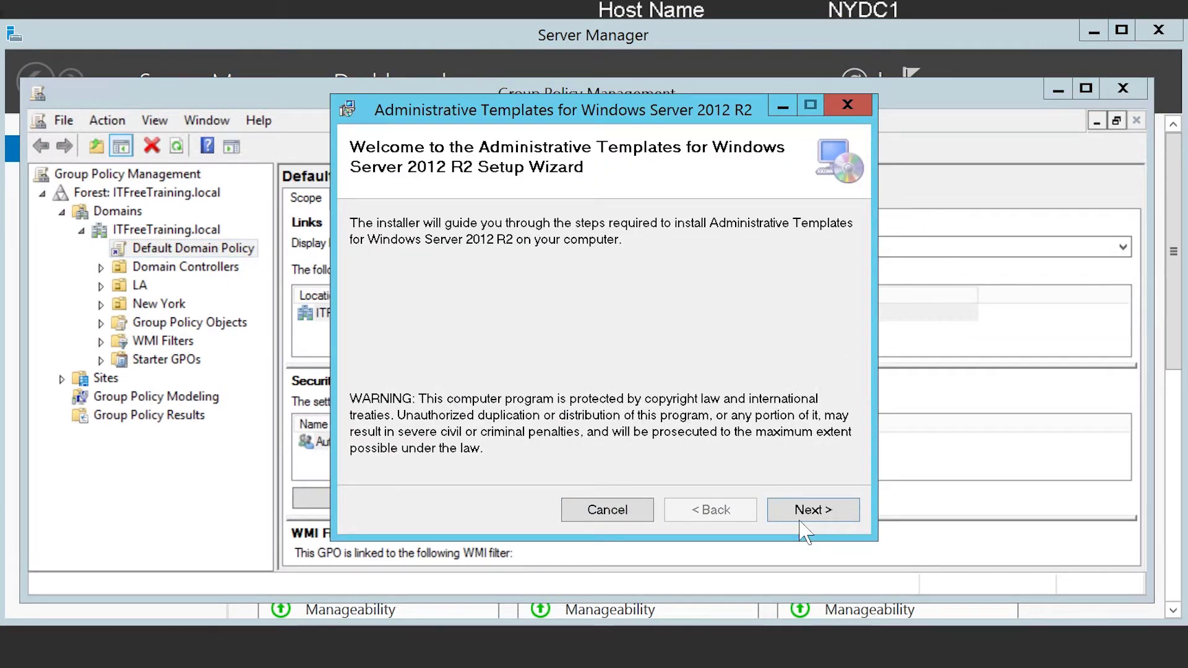
Install Administrative Templates for Windows Server 2012 R2, agreeing to the license terms and keeping the default setup options.
left_click(845, 520)
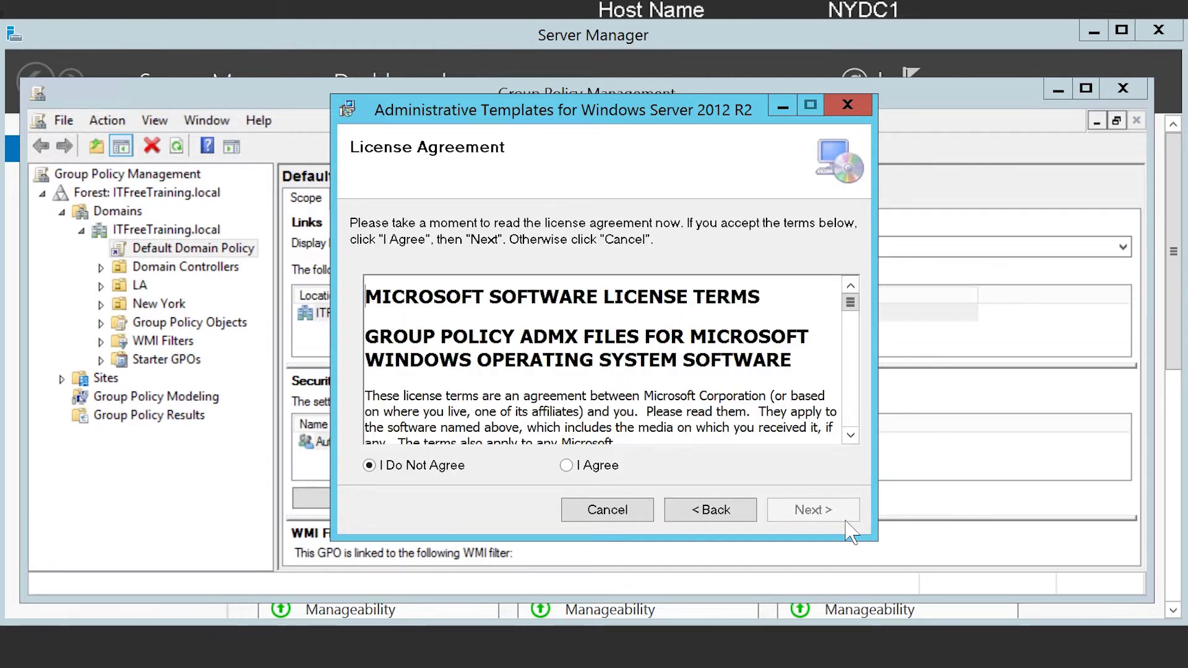
left_click(582, 472)
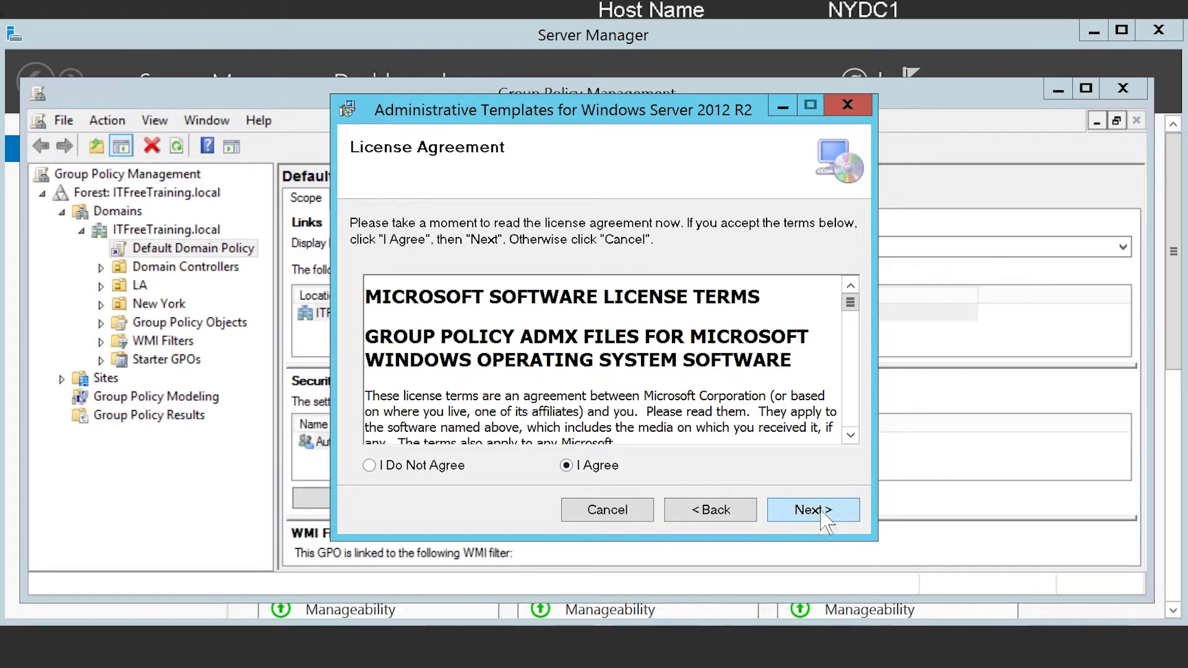
left_click(839, 518)
left_click(838, 516)
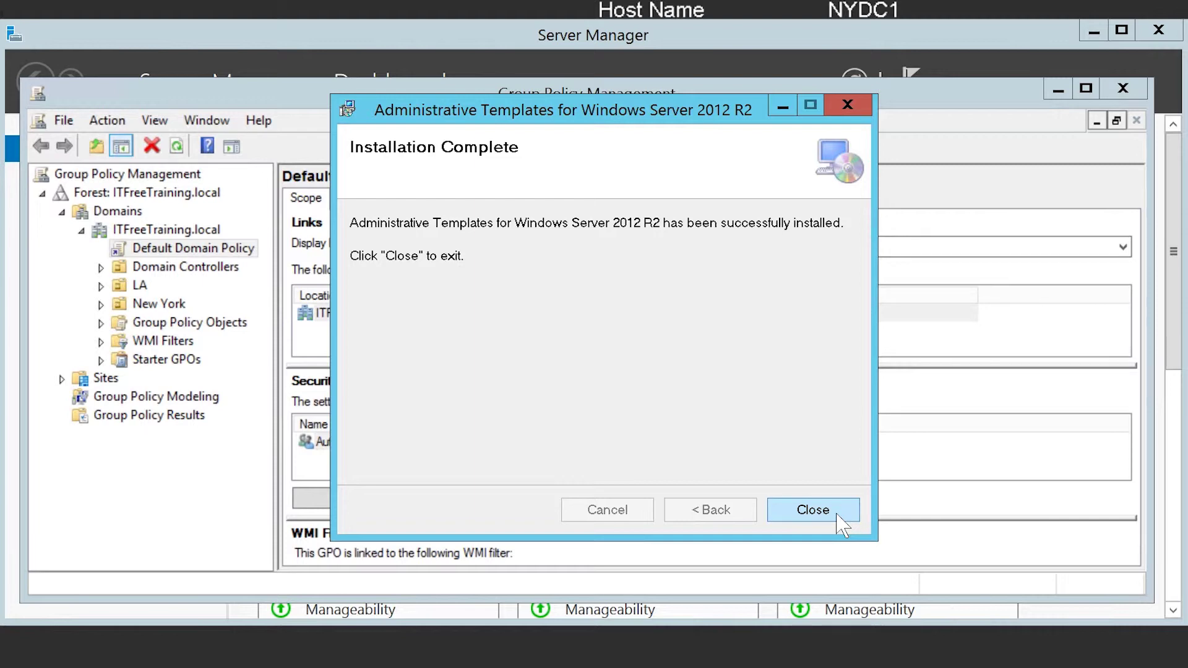
left_click(812, 509)
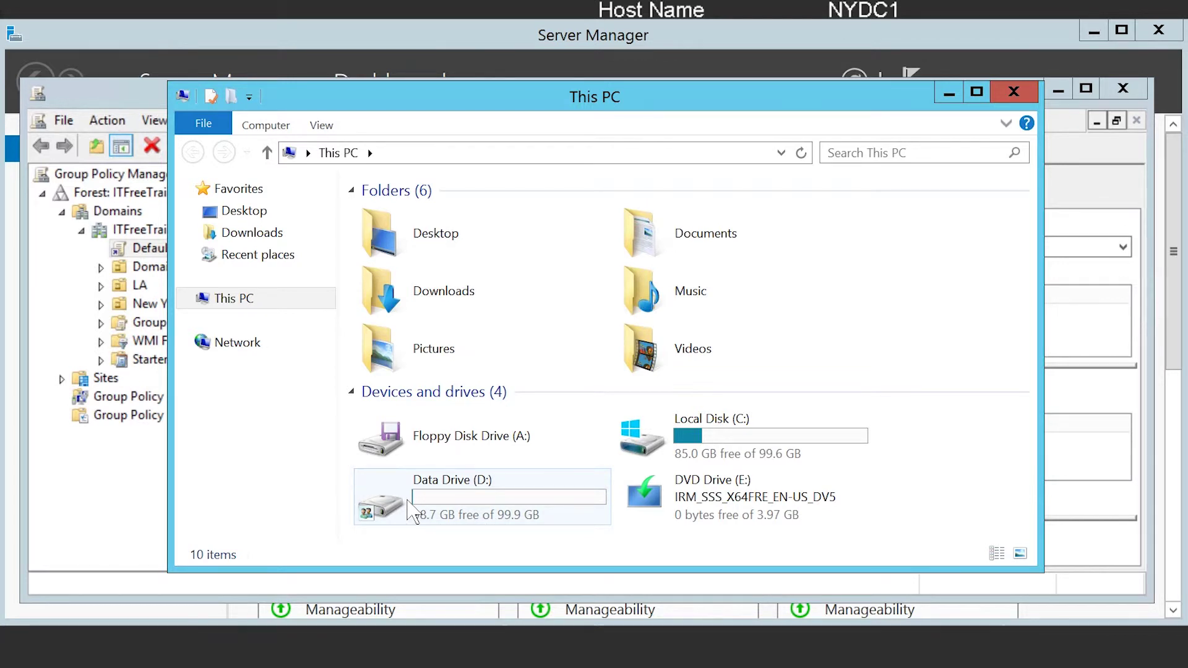
Open the folder C:\Program Files (x86)\Microsoft Group Policy\Windows 8.1-Windows Server 2012 R2 in File Explorer.
left_click(687, 456)
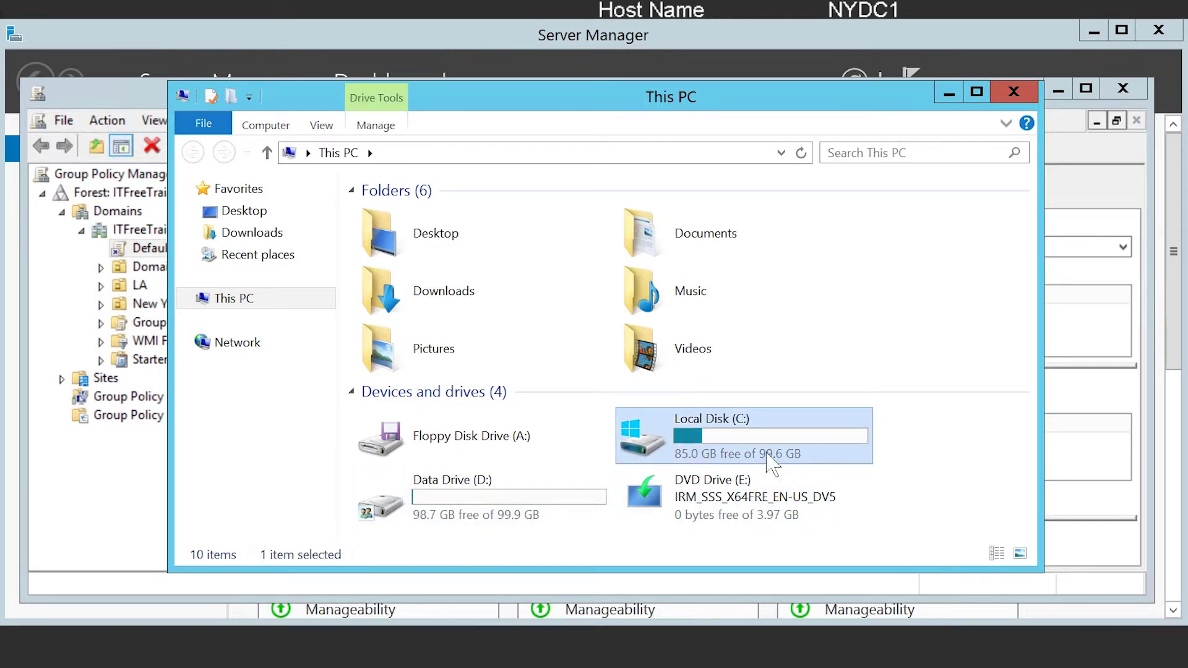
double_click(849, 464)
left_click(384, 306)
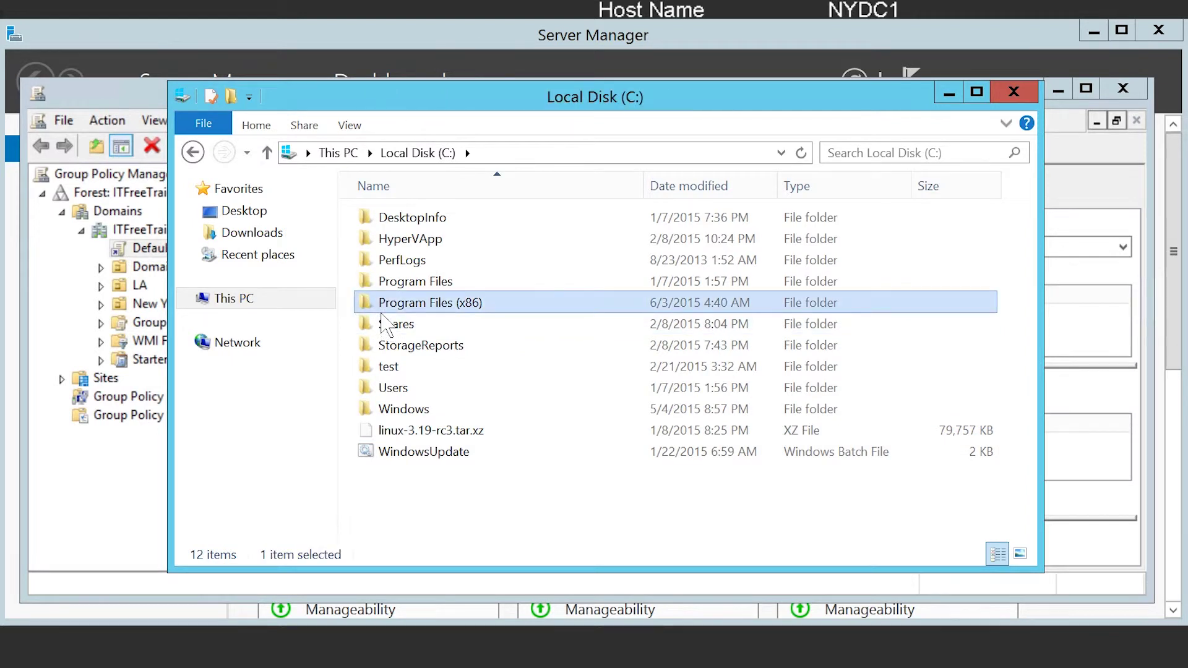
key("Return")
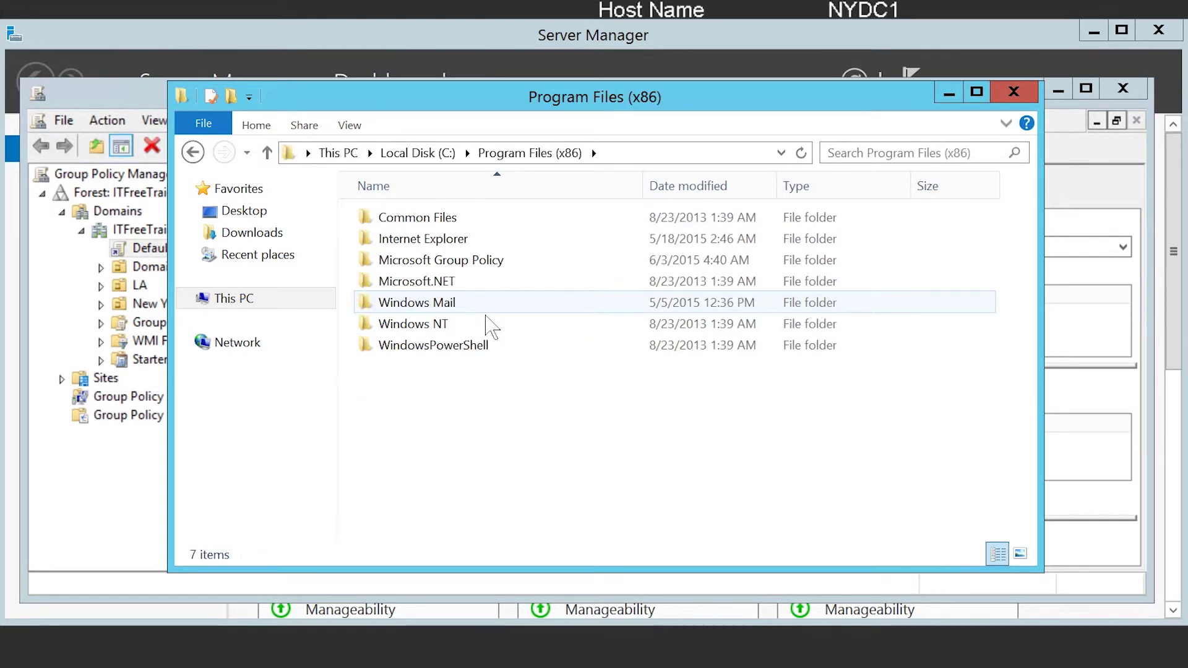
left_click(396, 268)
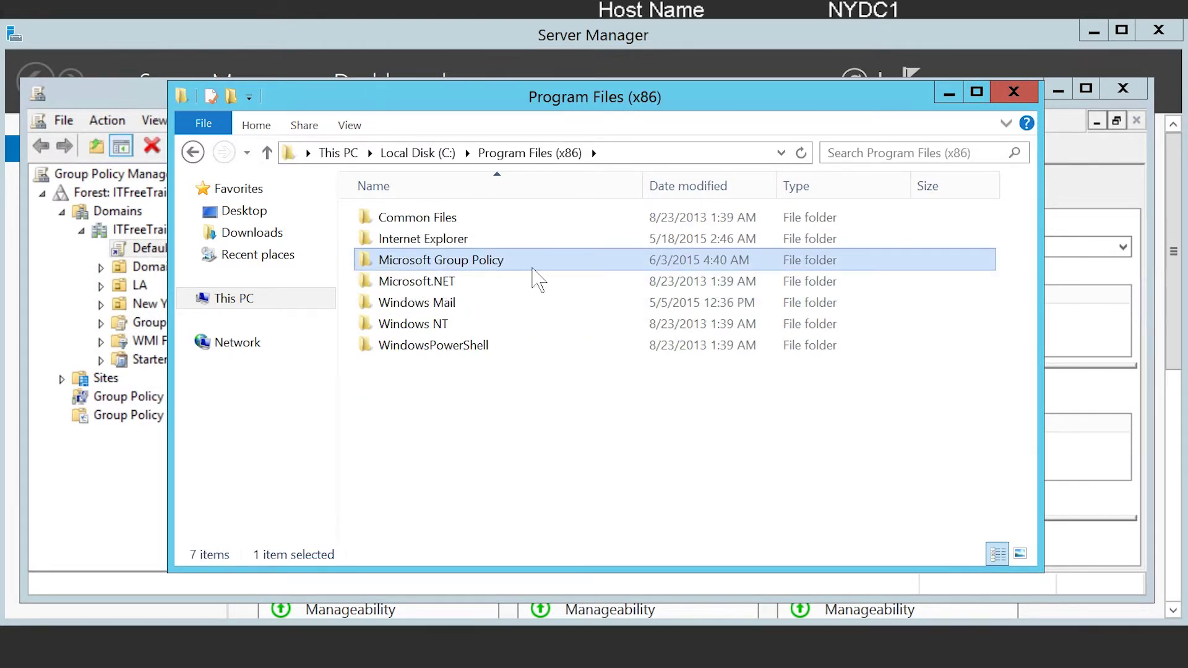
key("Return")
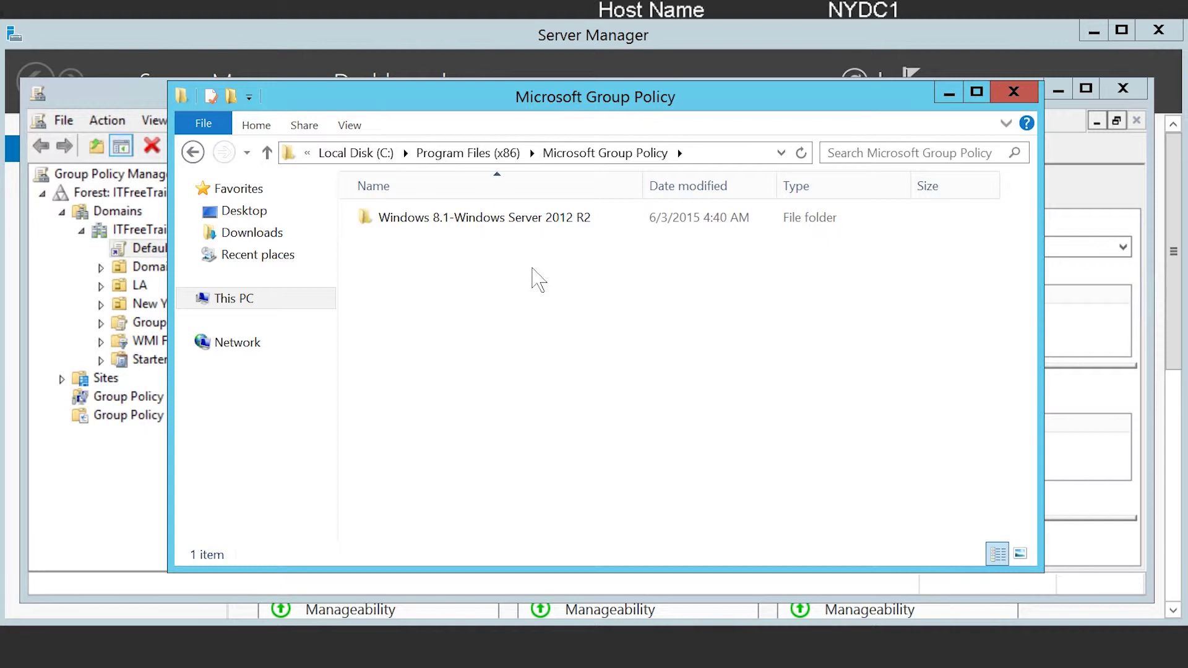
left_click(449, 226)
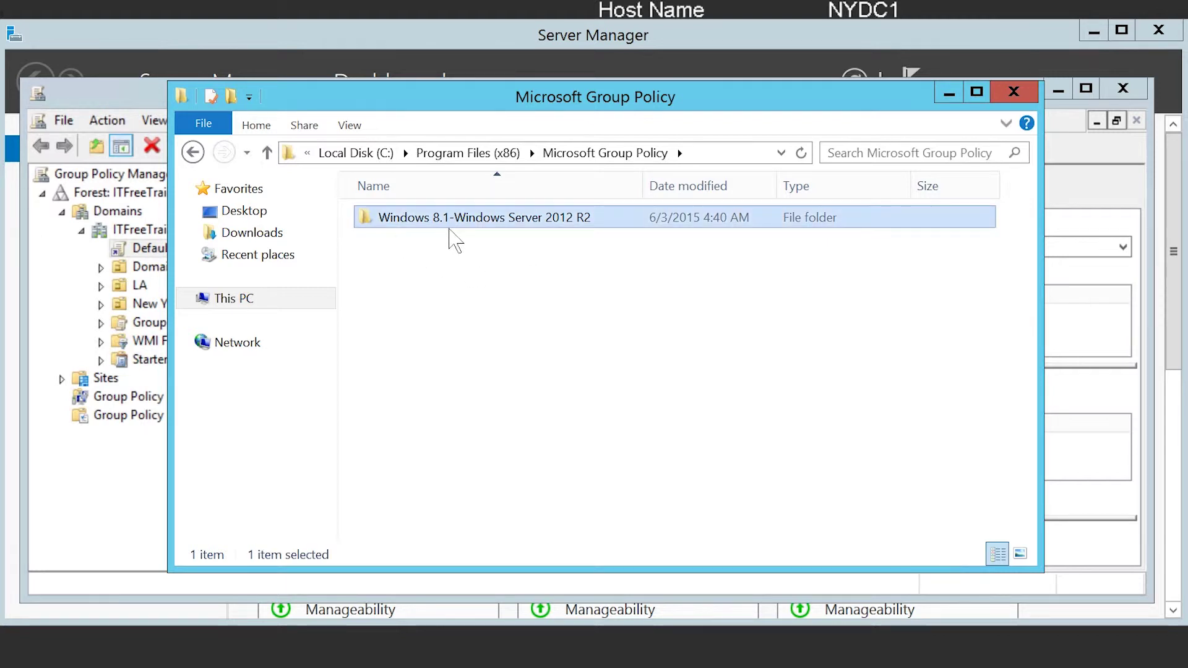
double_click(600, 227)
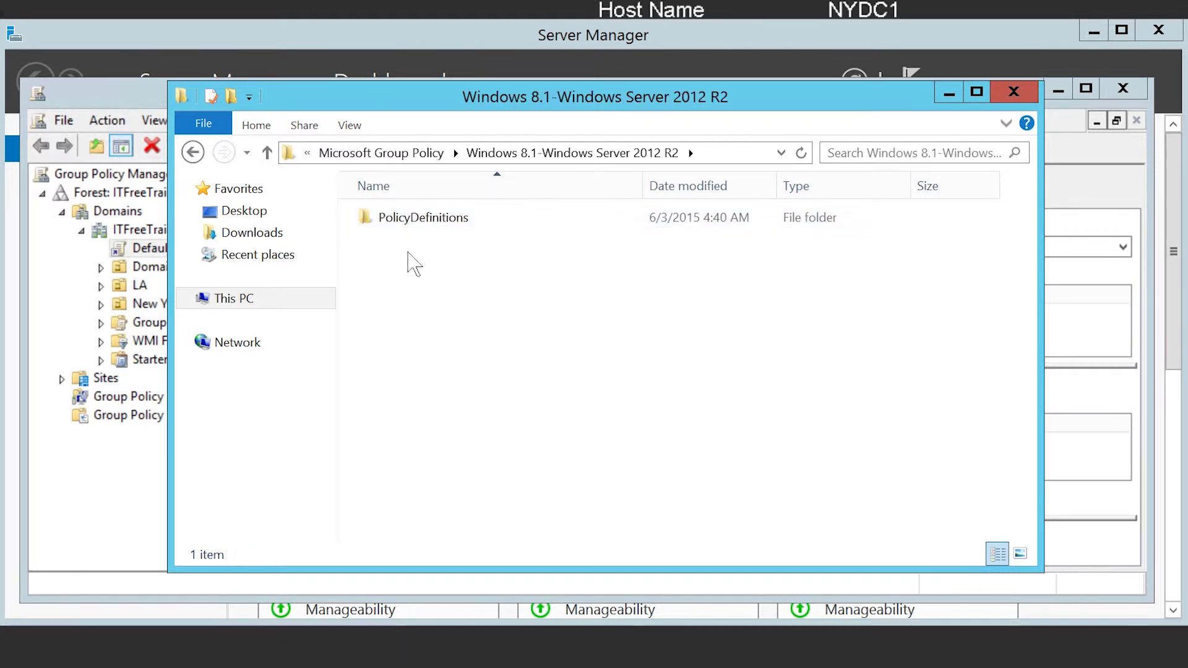
Open the PolicyDefinitions folder and look over its language subfolders.
left_click(390, 228)
key("Return")
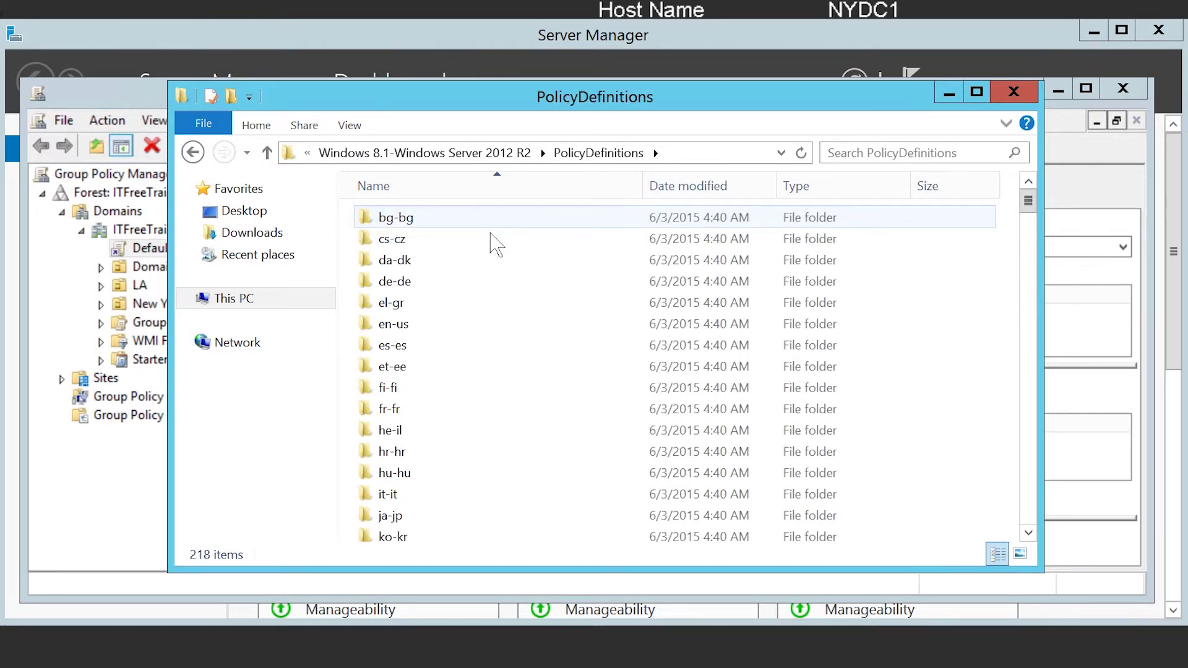
left_click(428, 261)
left_click(420, 345)
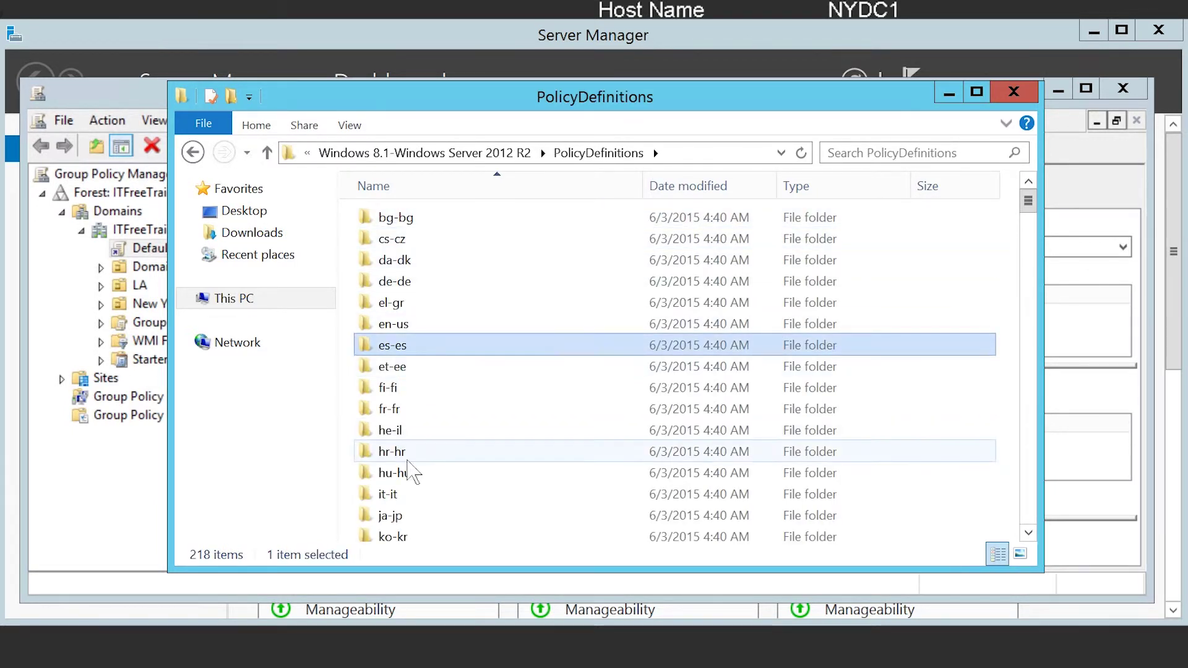
left_click(411, 473)
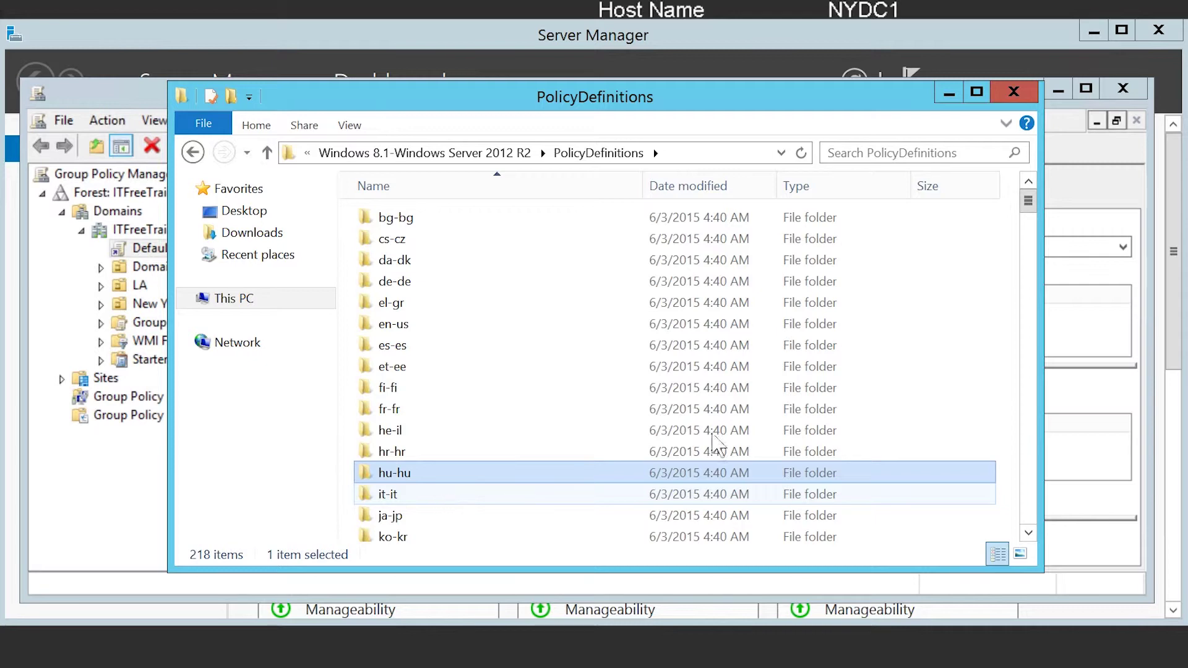
Copy the en-us folder together with all the ADMX files in PolicyDefinitions.
left_click_drag(1028, 202, 1032, 558)
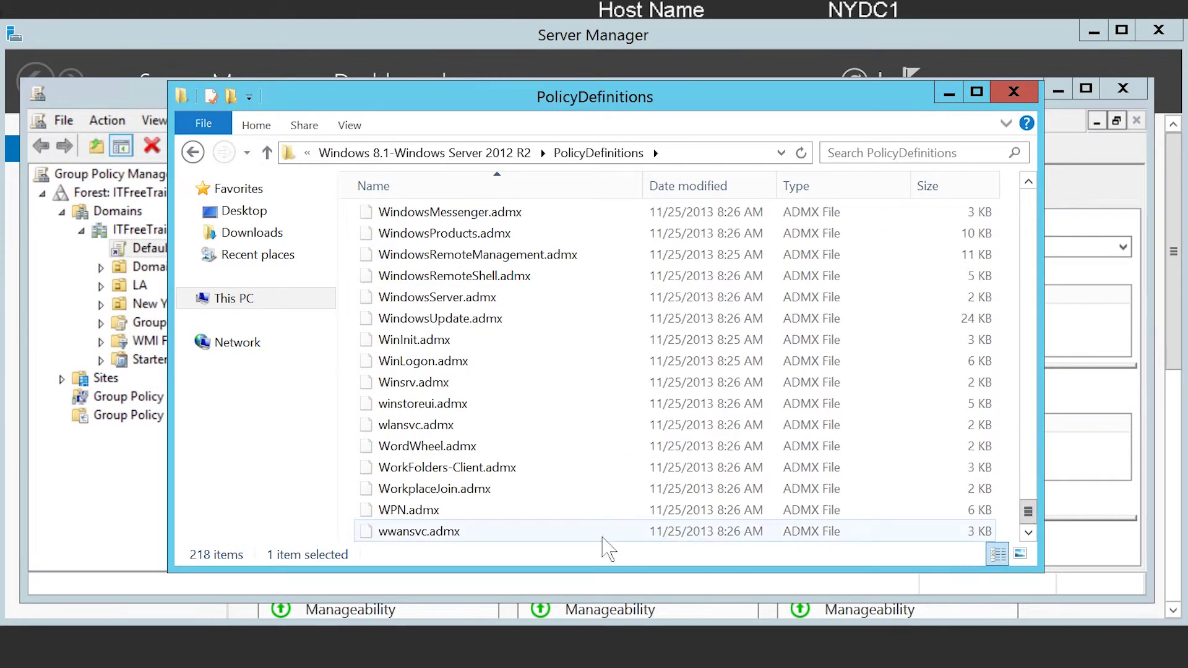
left_click(455, 537)
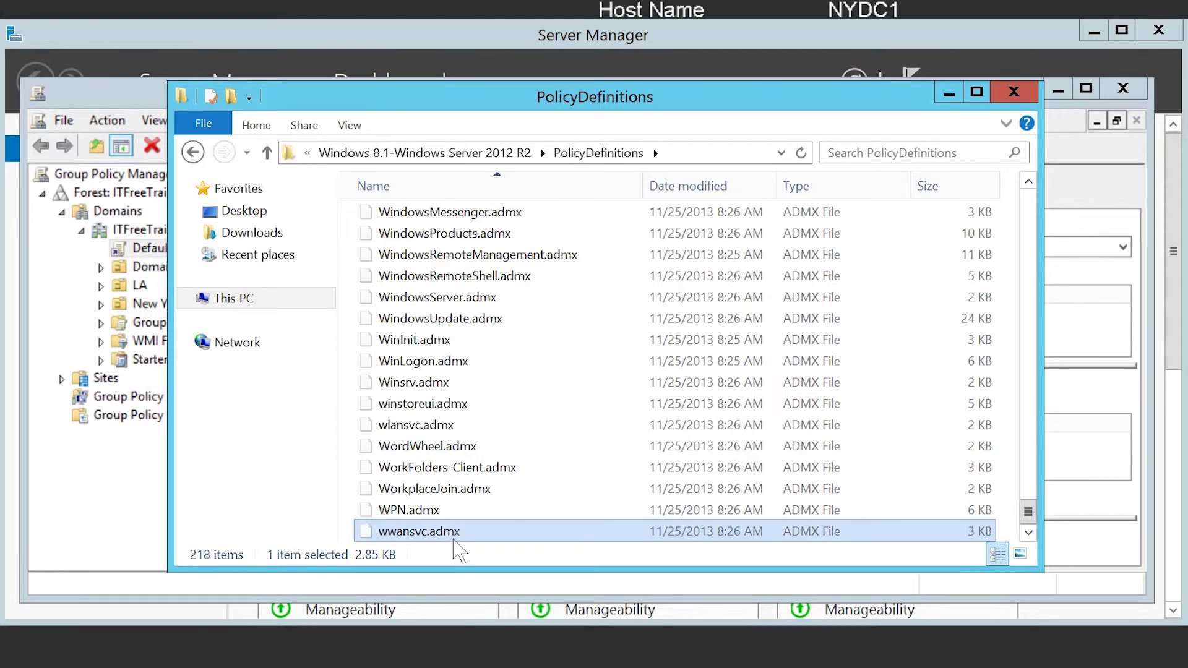
left_click(427, 446)
left_click(457, 339)
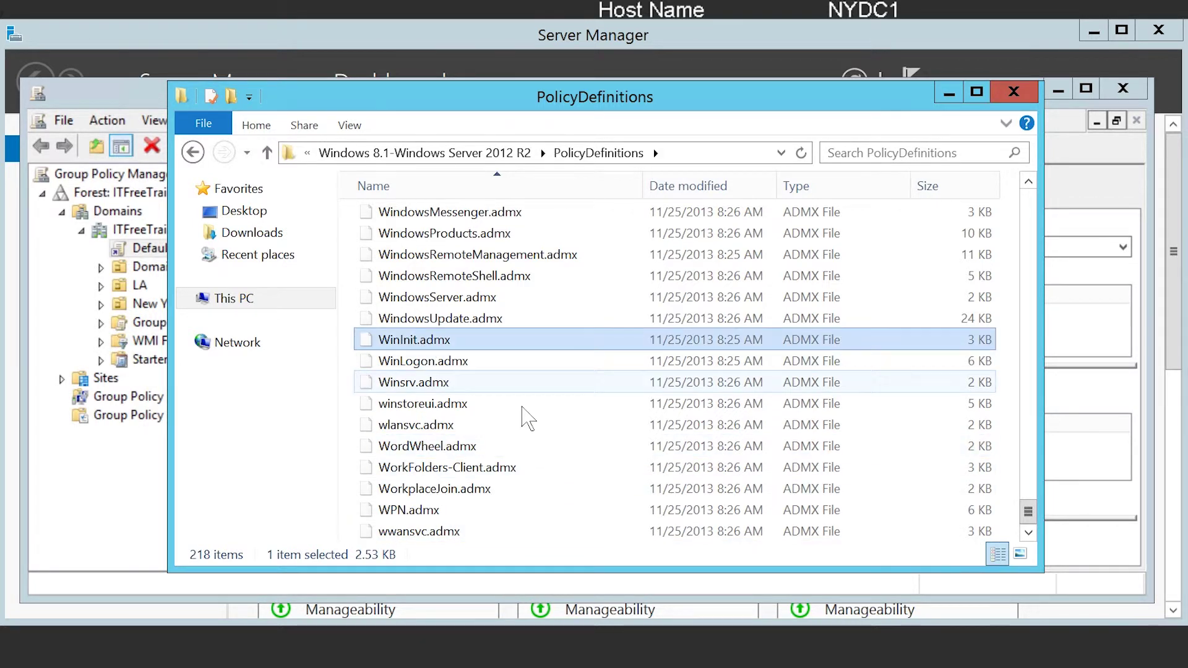
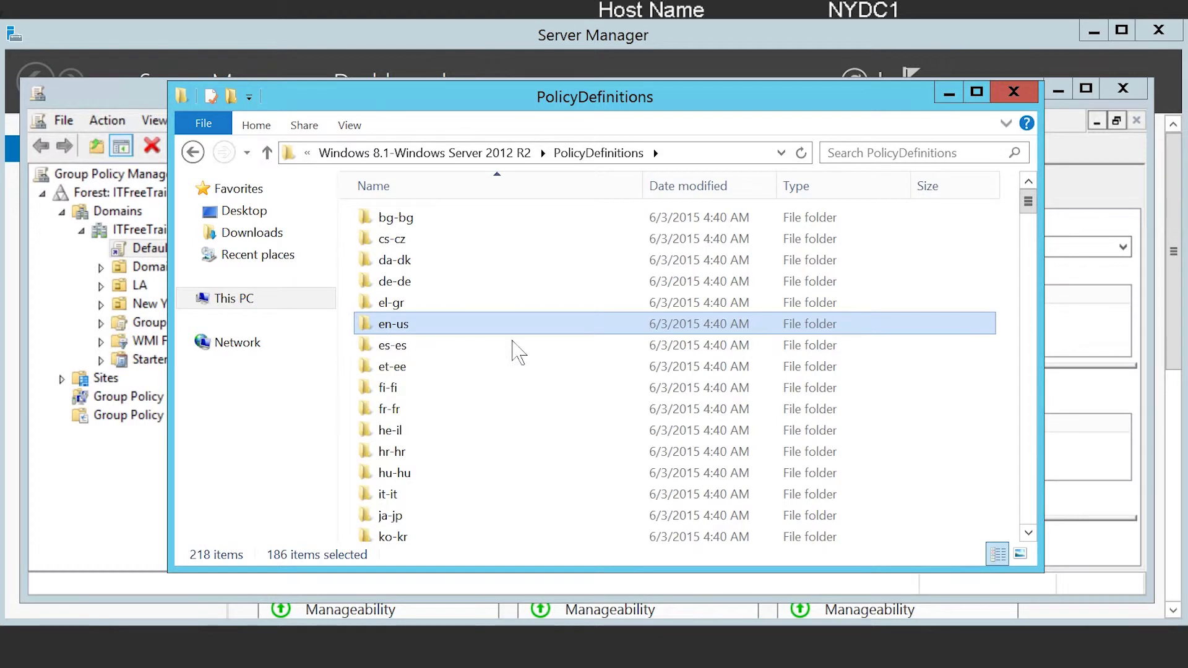
right_click(532, 334)
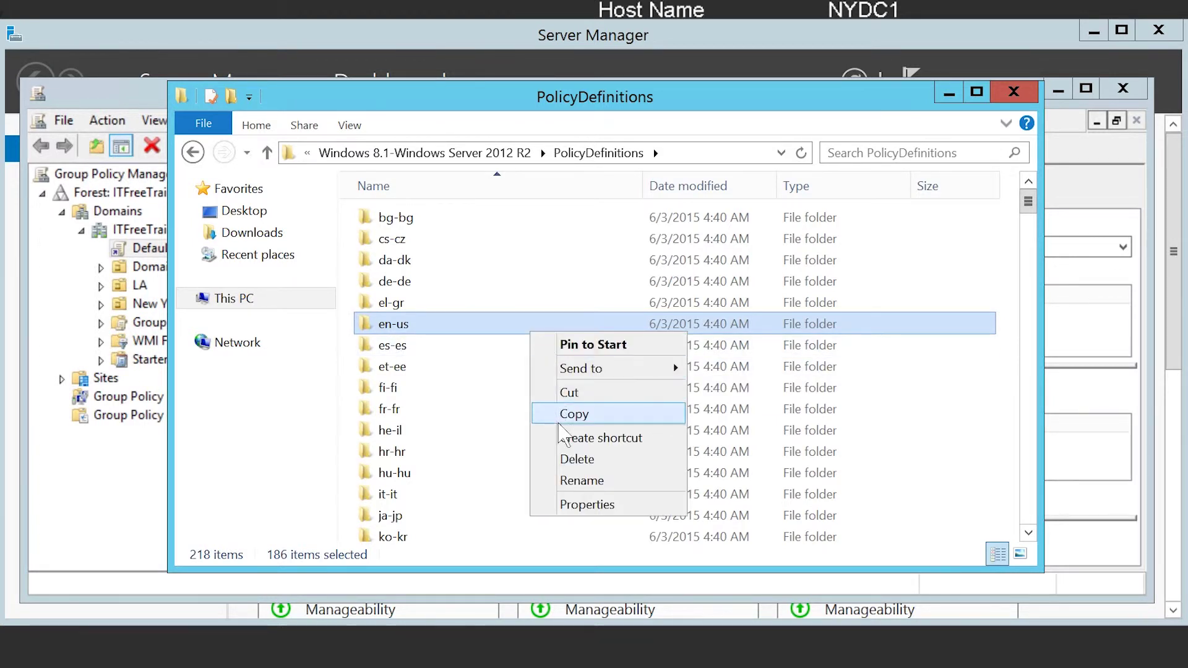
left_click(632, 423)
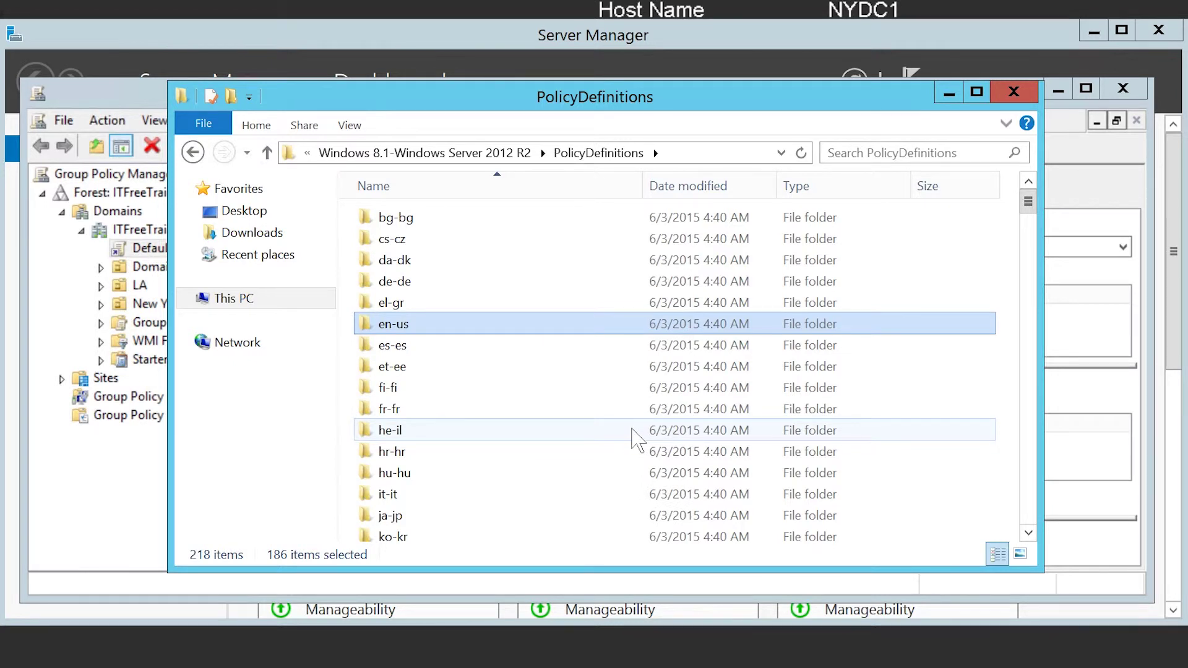
Go to the network share \\itfreetraining.local\SysVol and open its ITFreeTraining.local\Policies folder.
left_click(687, 153)
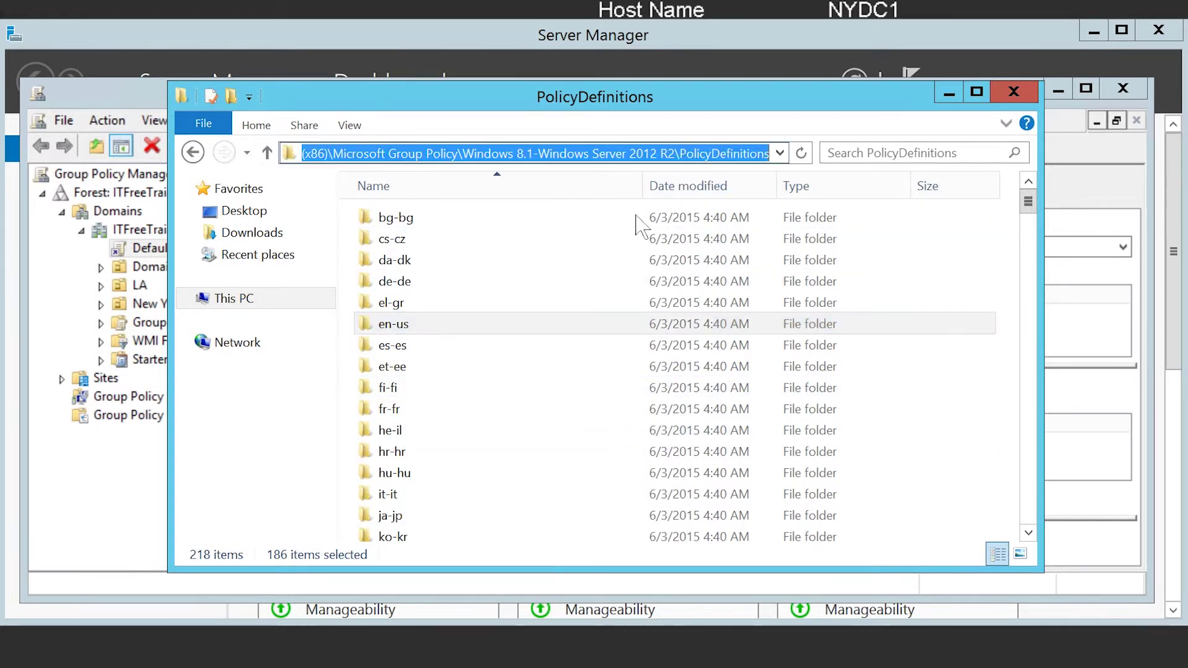
type("\\\\itfreetr")
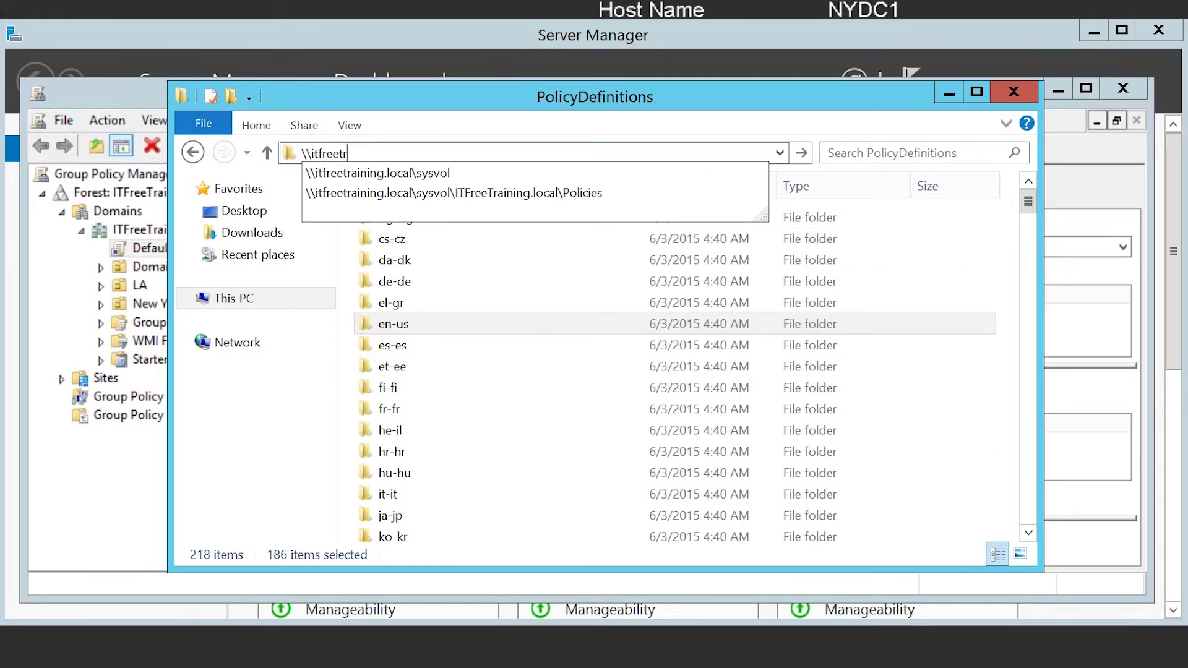
type("aining.local\\SysVol")
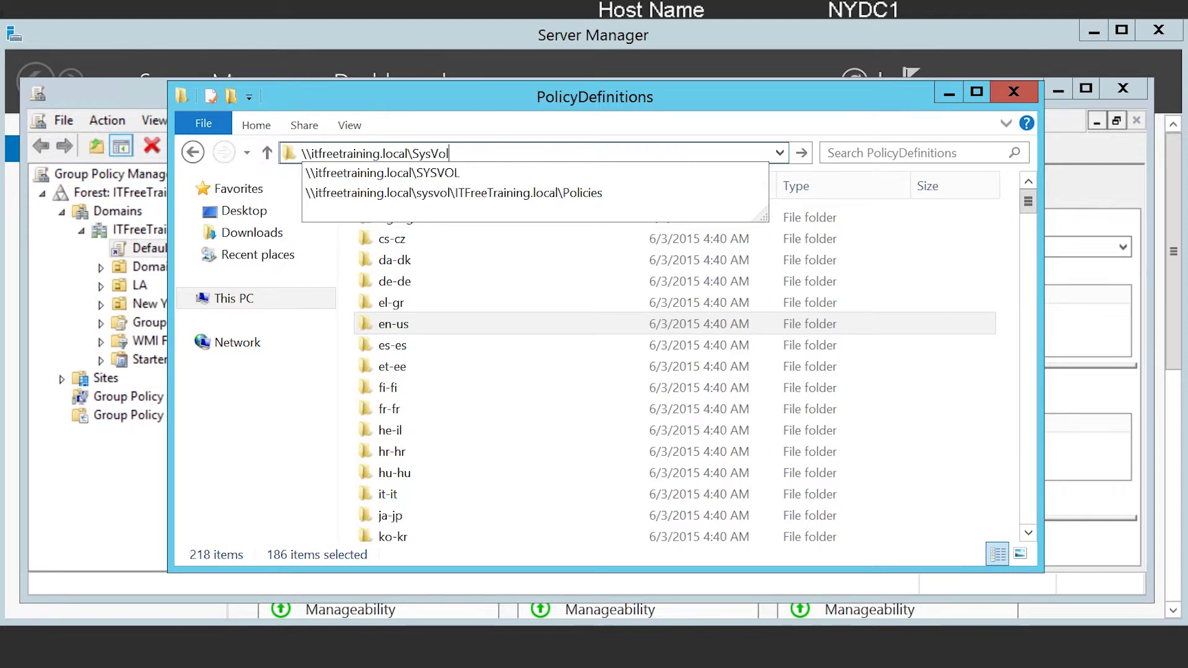
key("Return")
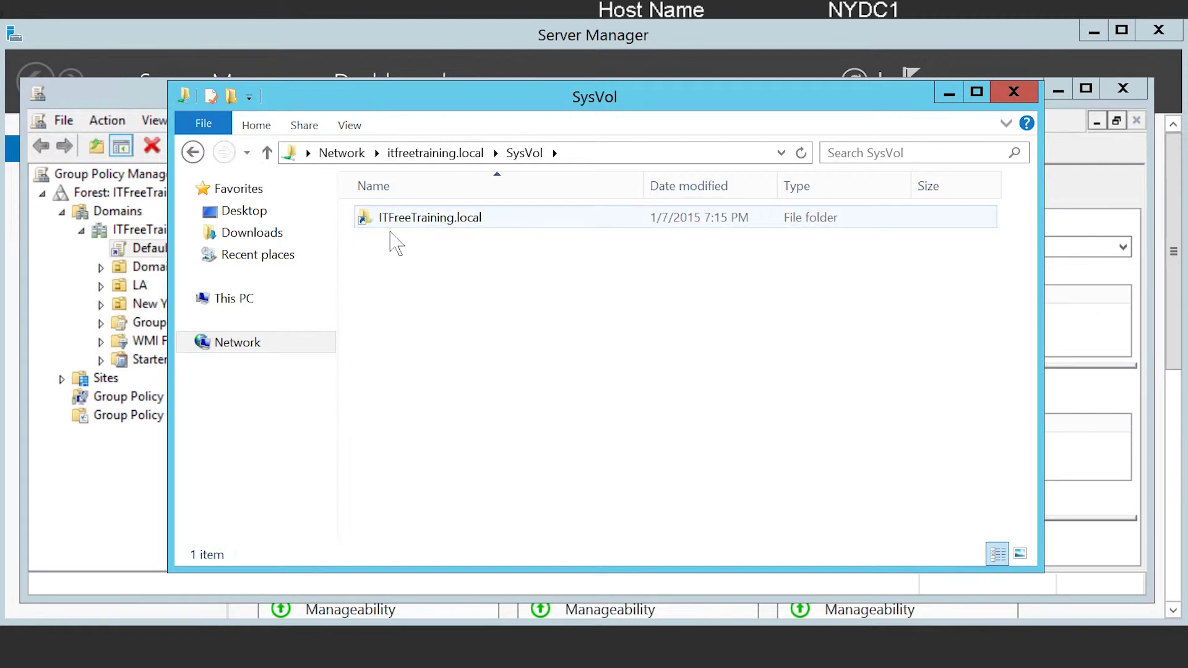
left_click(433, 224)
double_click(433, 219)
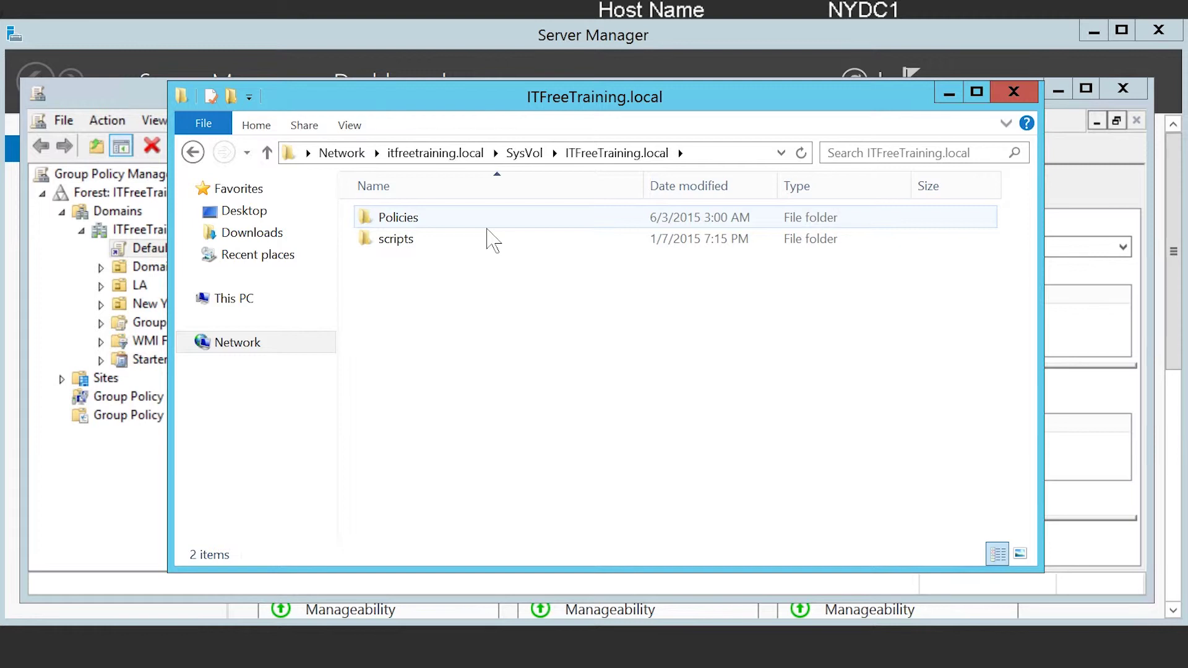
left_click(375, 226)
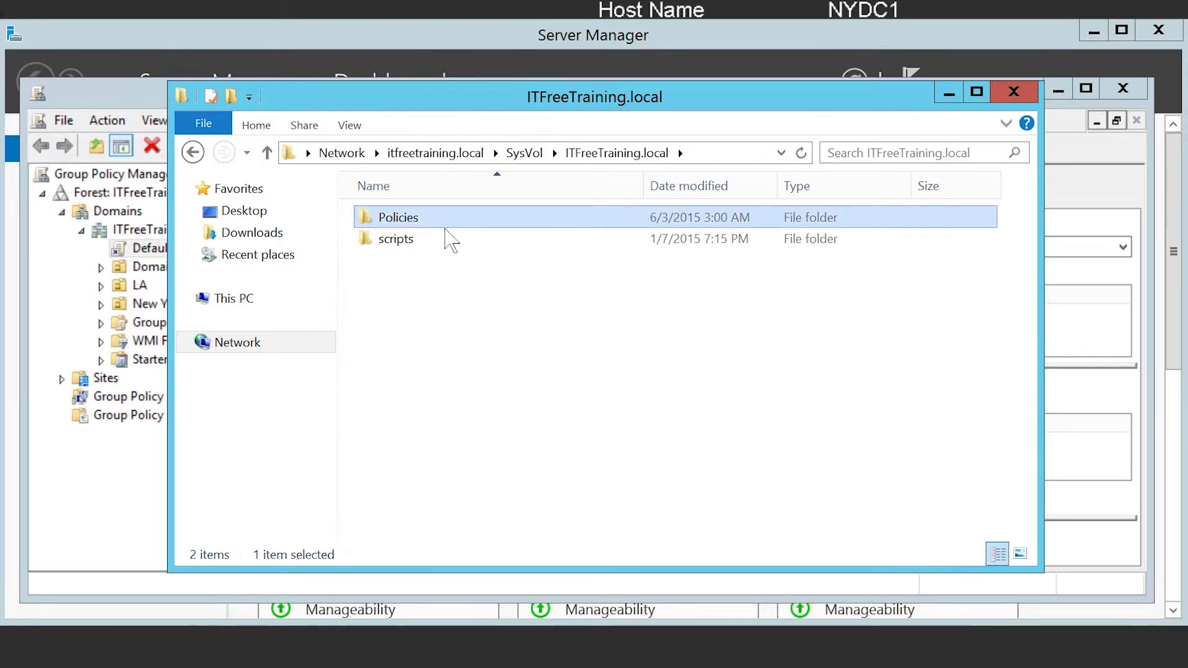
double_click(446, 224)
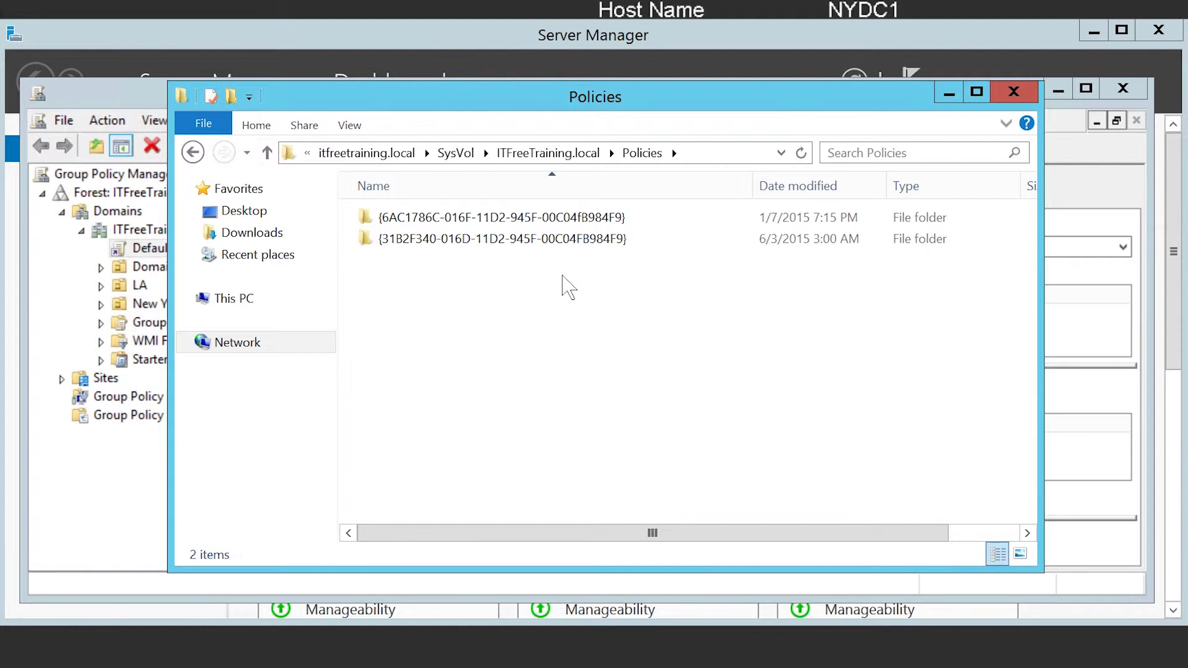
Create a new folder named PolicyDefinitions inside the domain's Policies folder.
right_click(402, 286)
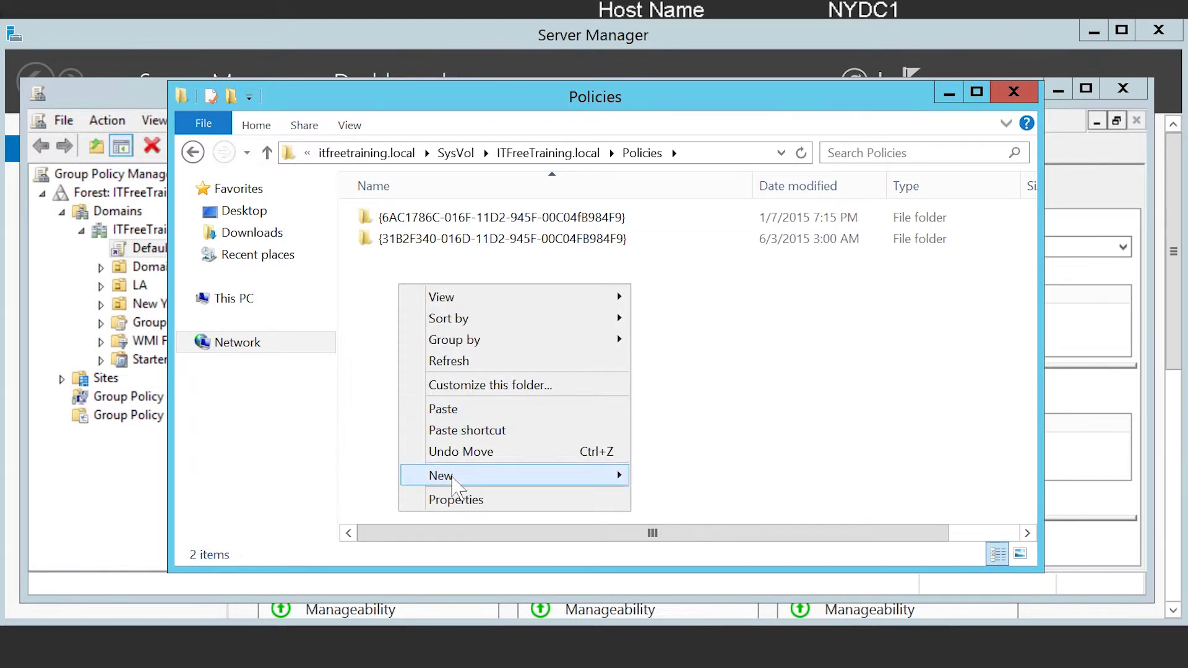
mouse_move(456, 485)
left_click(738, 489)
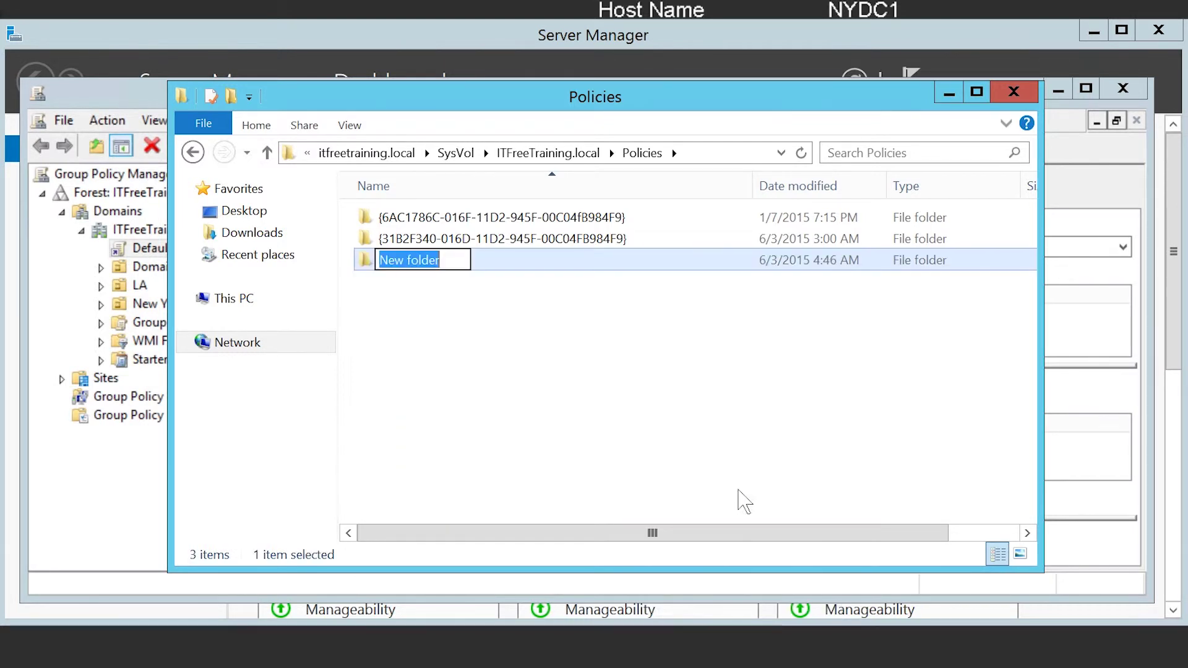
type("PolicyDefin")
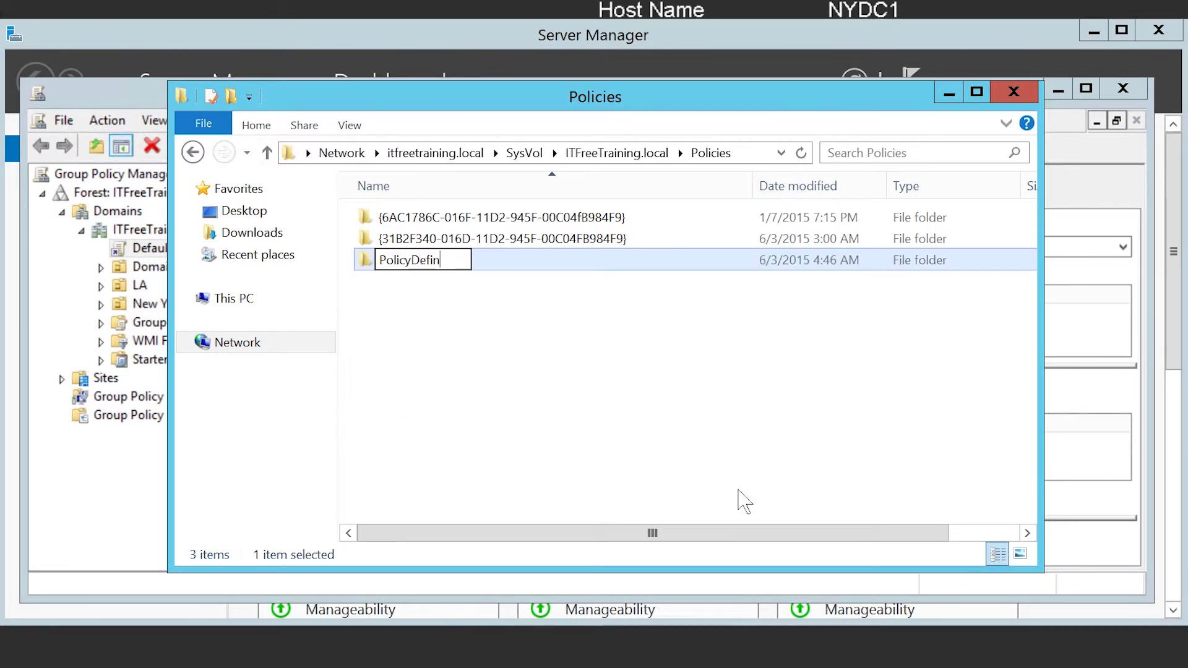
type("itions")
left_click(739, 491)
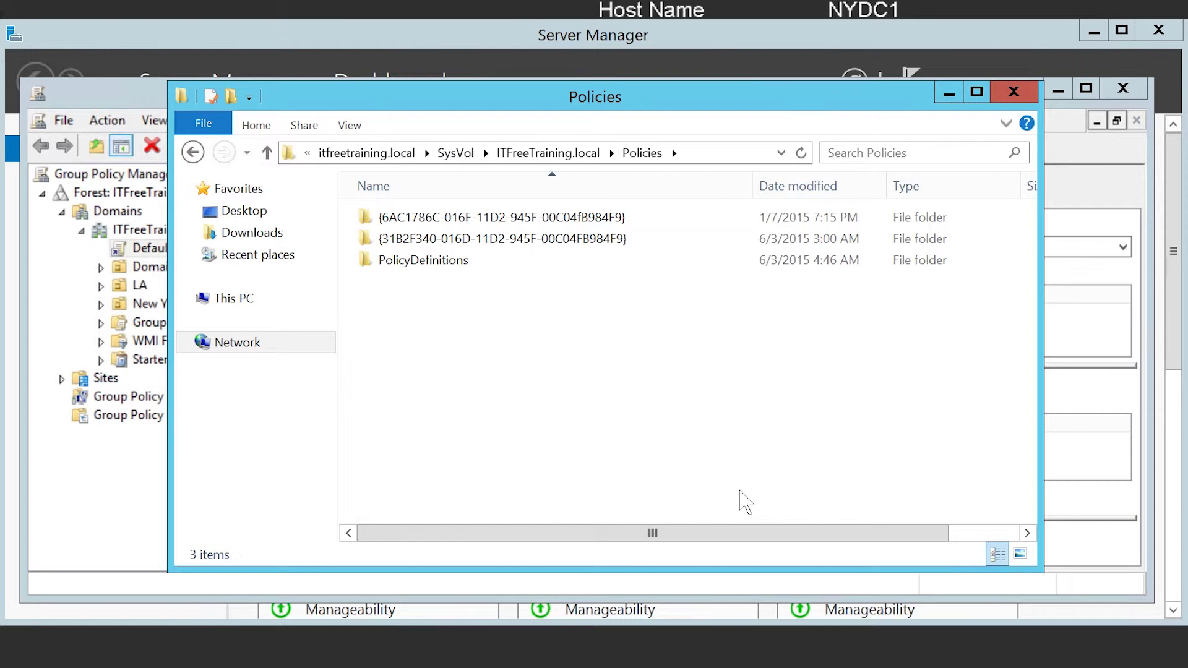
Paste the copied en-us folder and ADMX files into the new PolicyDefinitions folder.
left_click(388, 265)
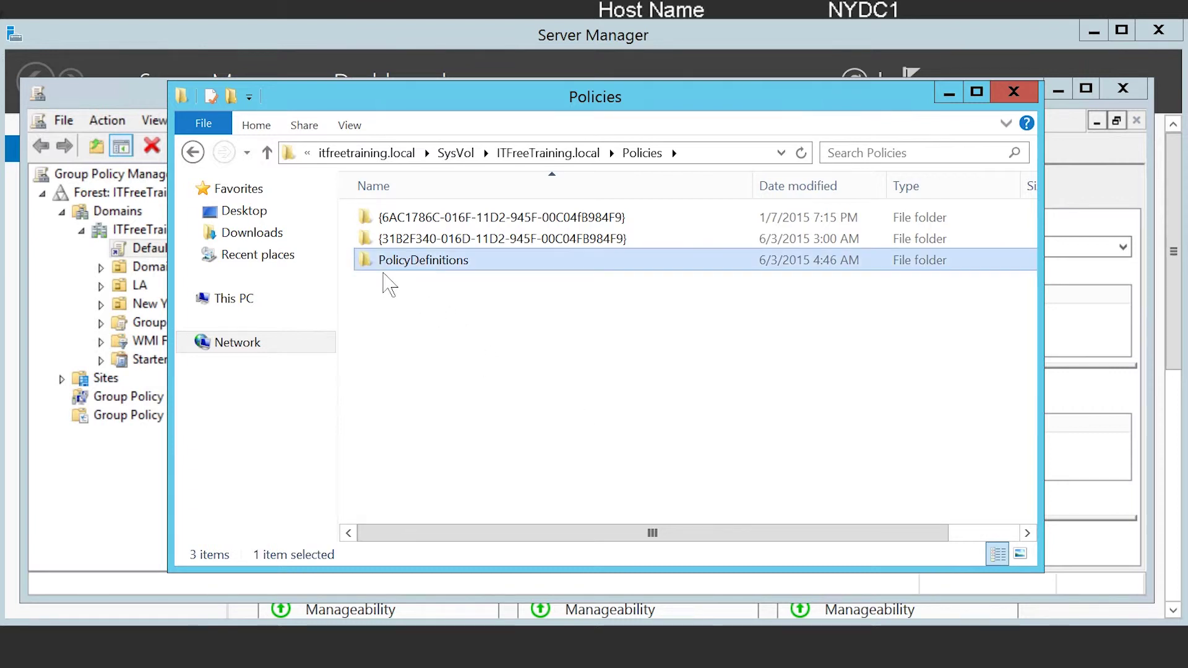
double_click(467, 271)
right_click(433, 255)
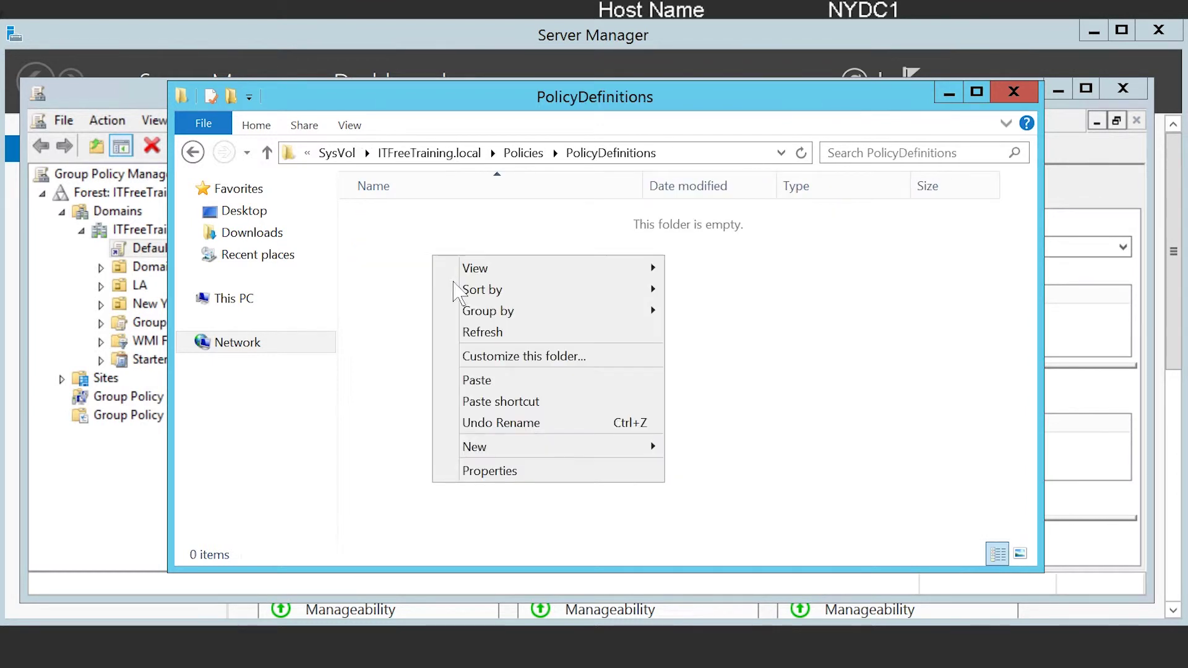
left_click(532, 388)
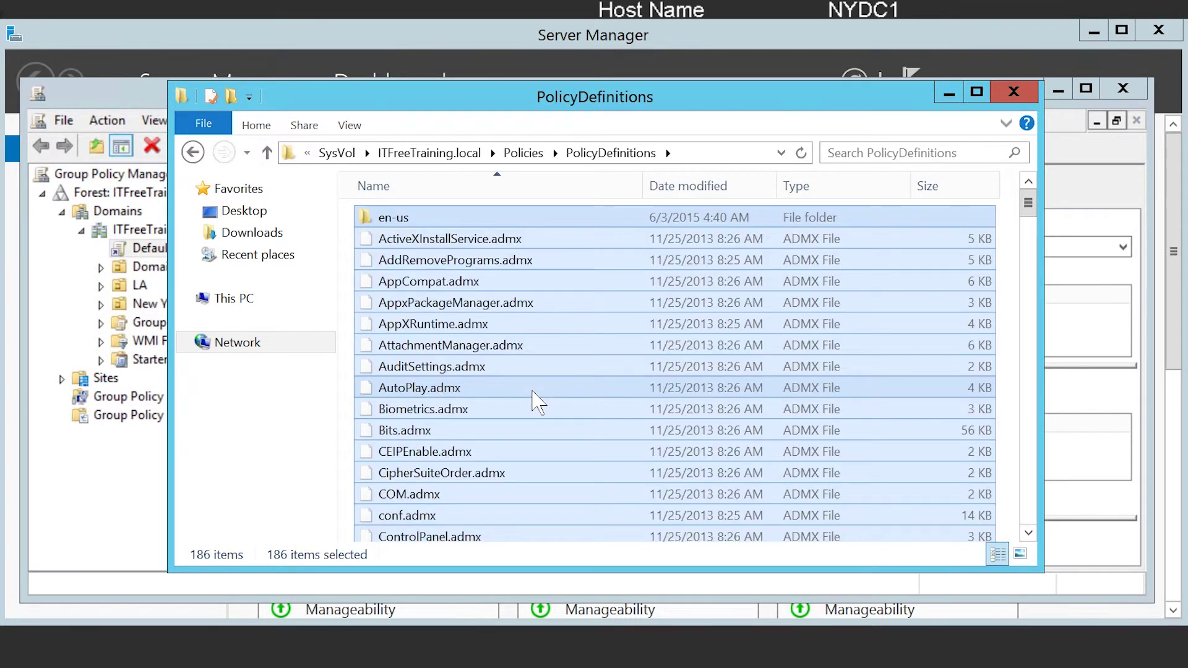
Return to the Policies folder and open the policy folder {31B2F340-016D-11D2-945F-00C04FB984F9}.
left_click(525, 153)
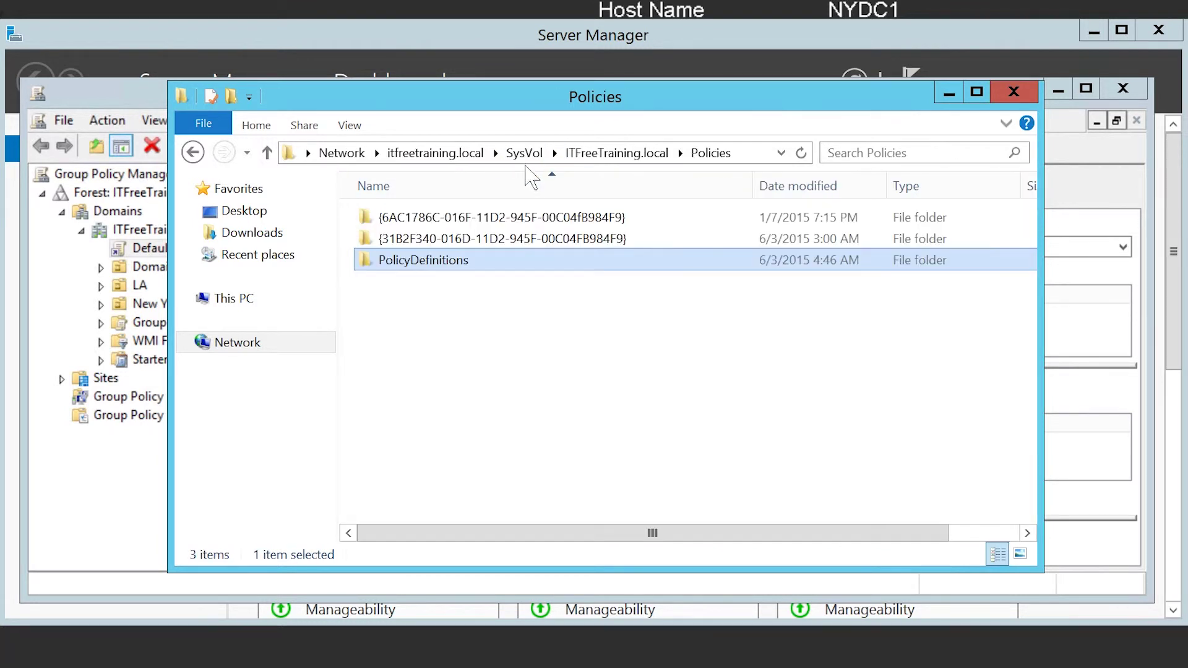
left_click(381, 225)
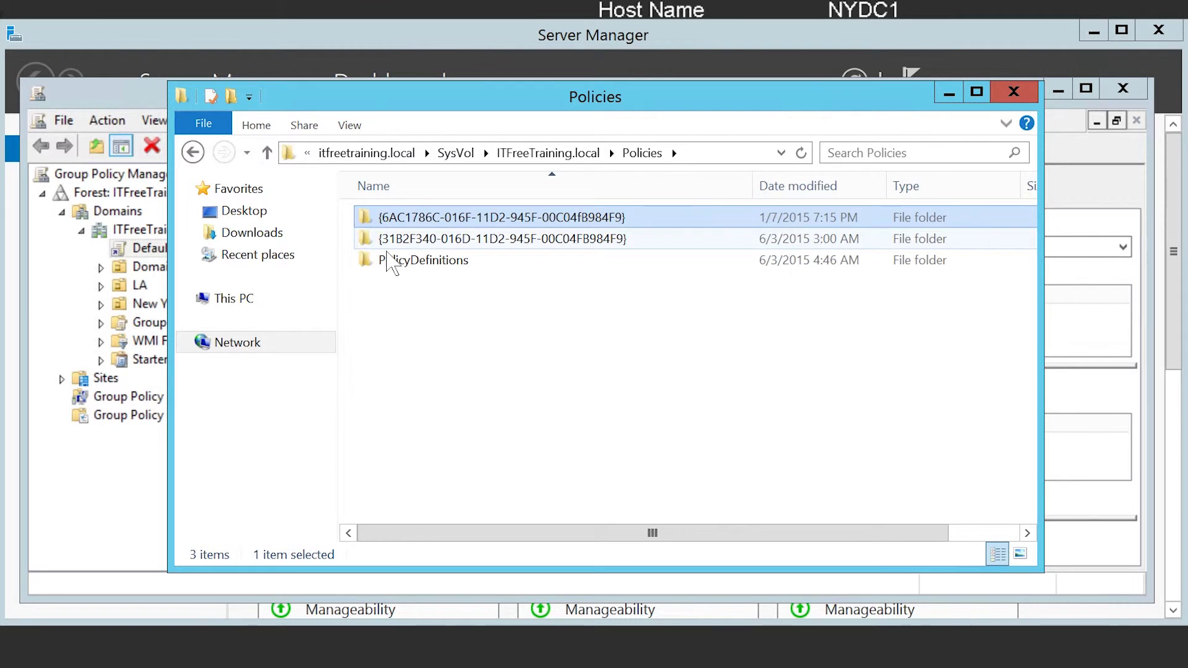
left_click(387, 247)
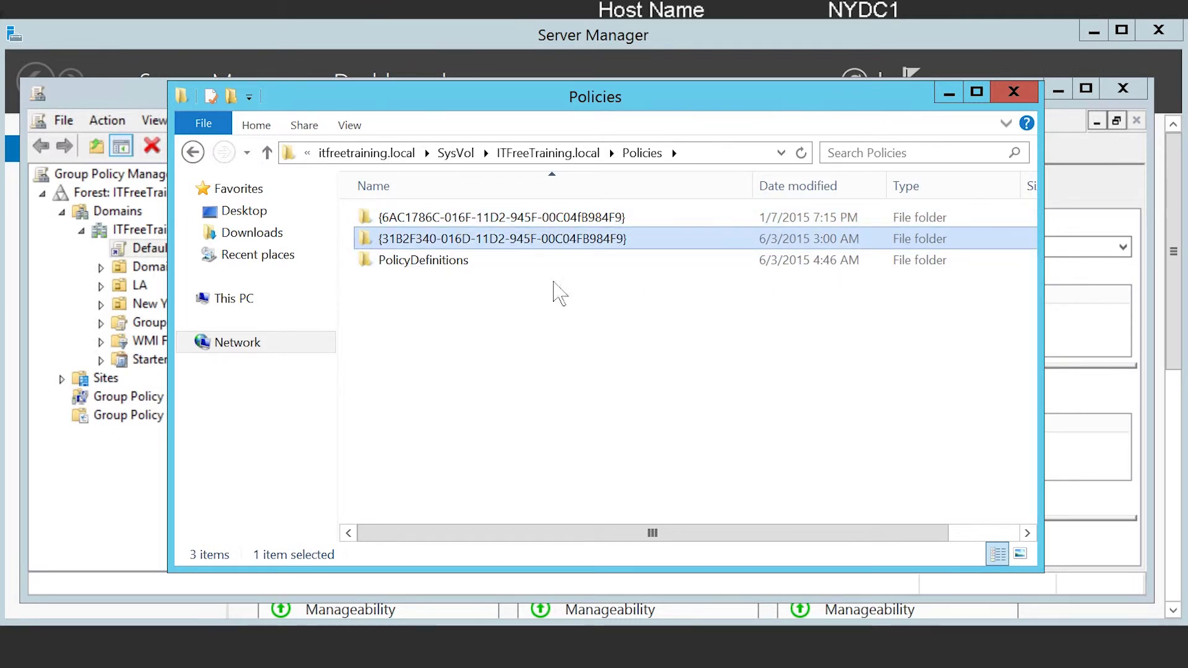
double_click(626, 247)
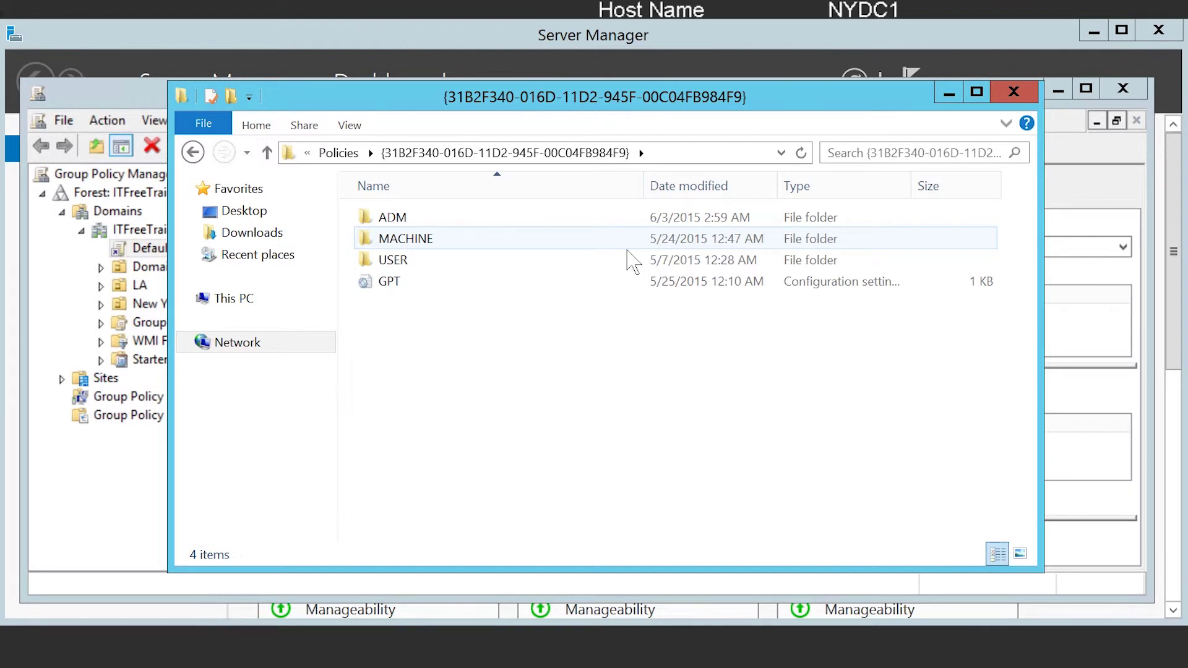
Examine the policy's ADM, MACHINE and USER folders and its GPT configuration file.
left_click(401, 224)
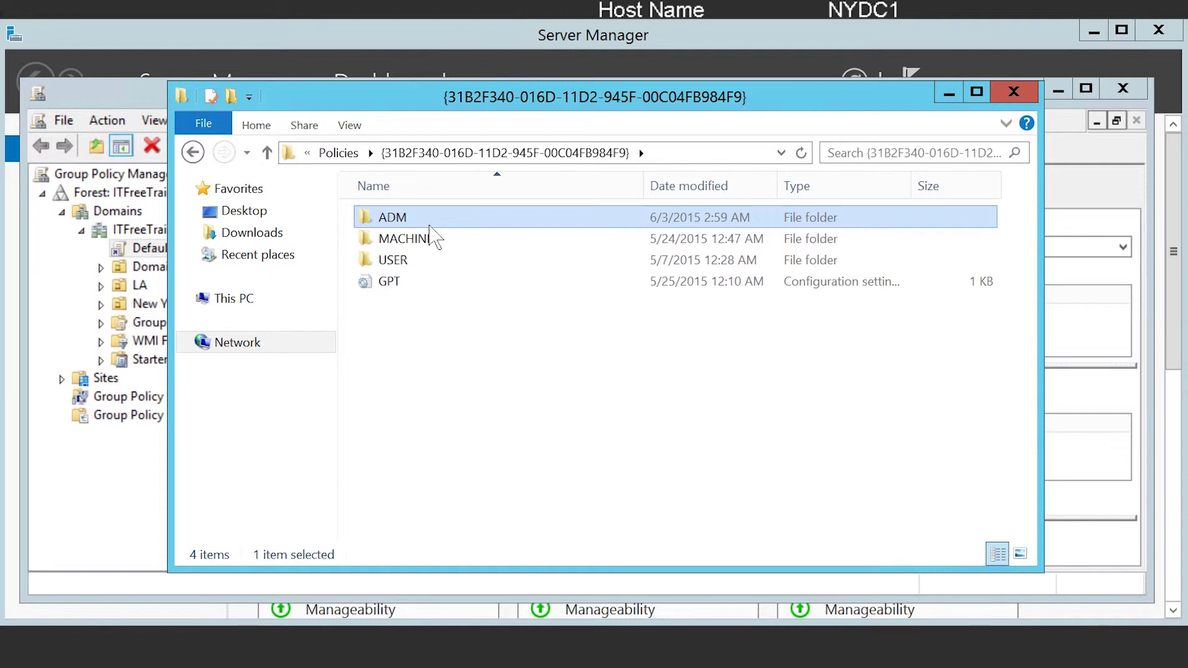
left_click(405, 240)
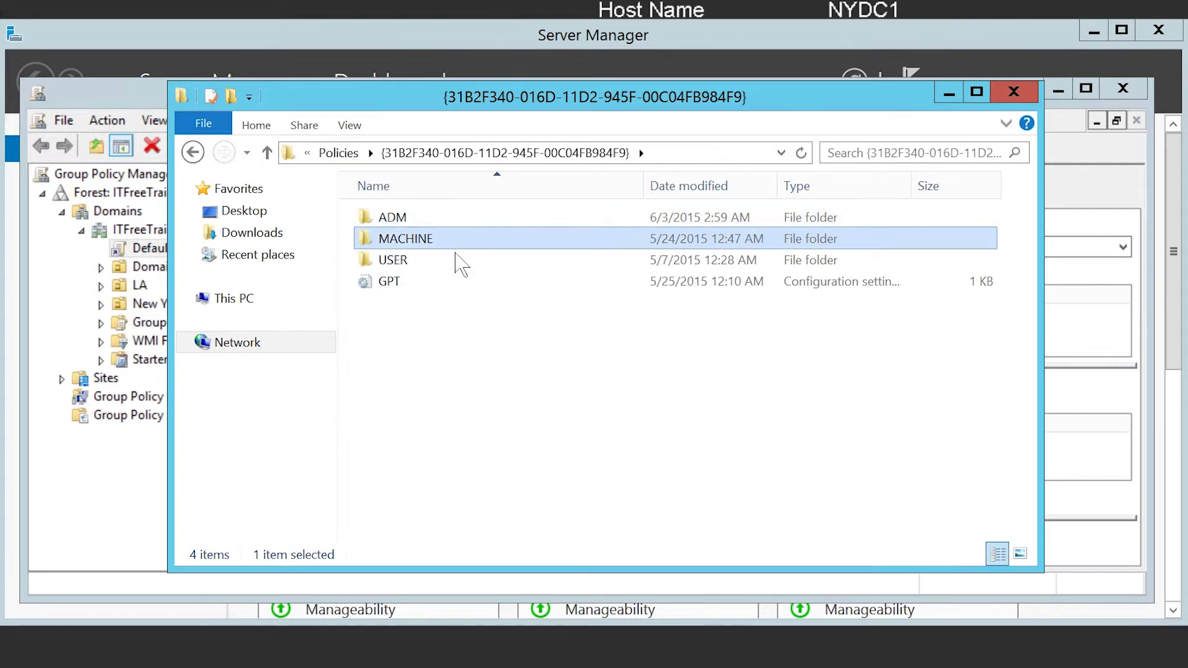
mouse_move(457, 254)
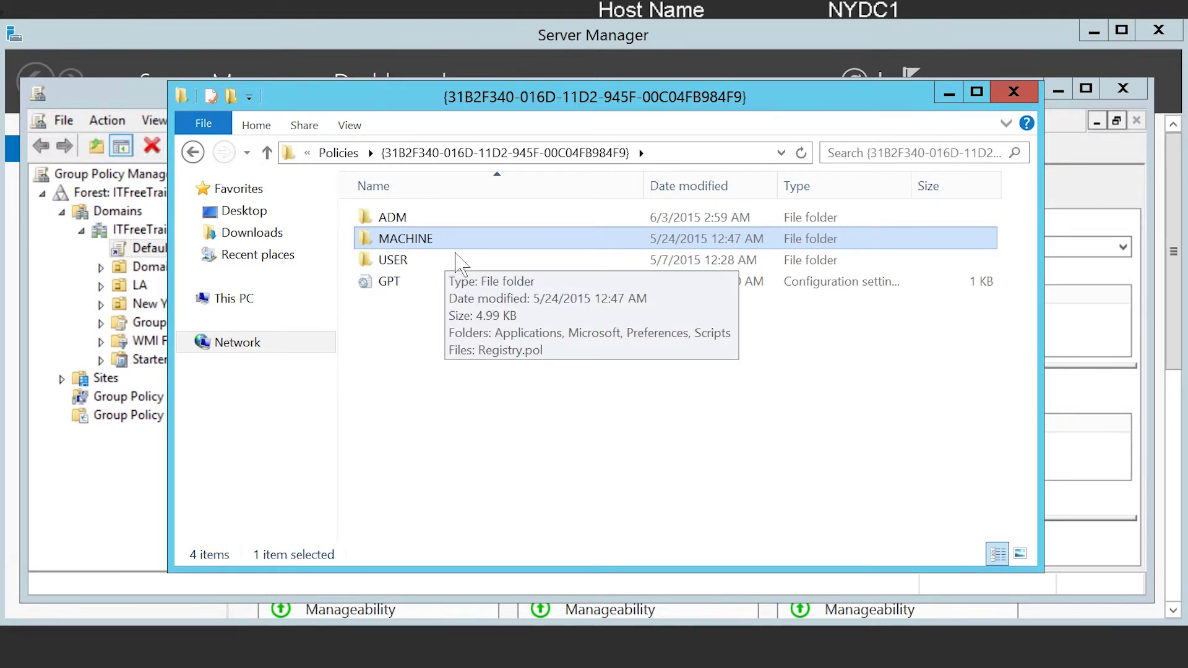
left_click(390, 265)
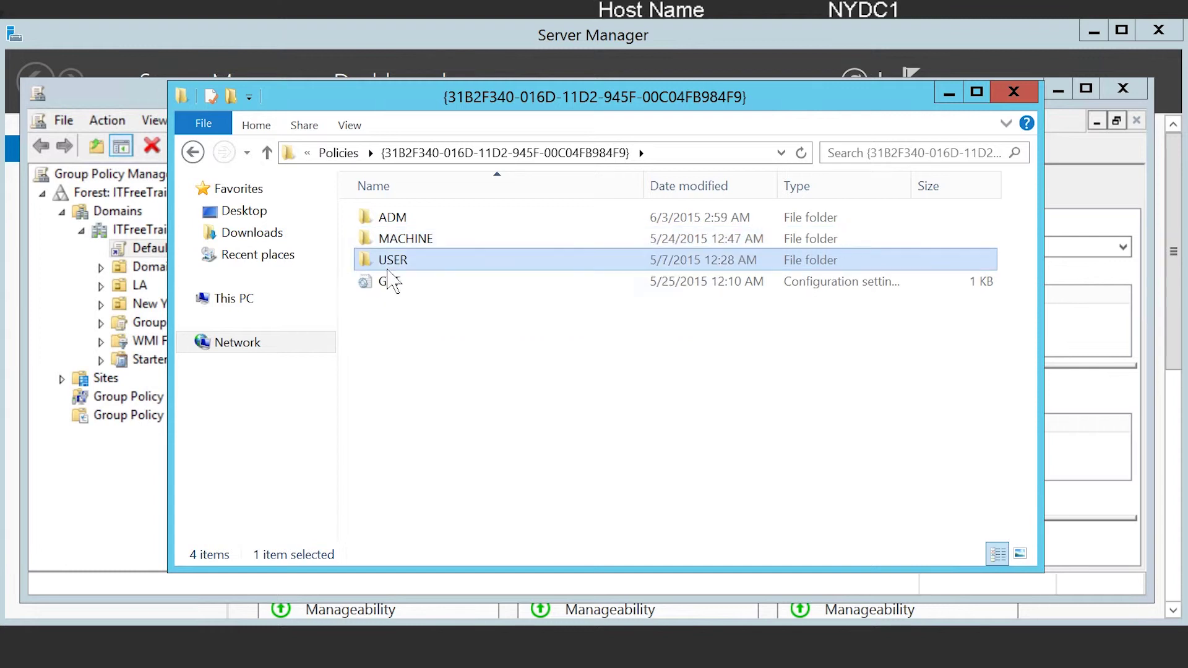
mouse_move(437, 270)
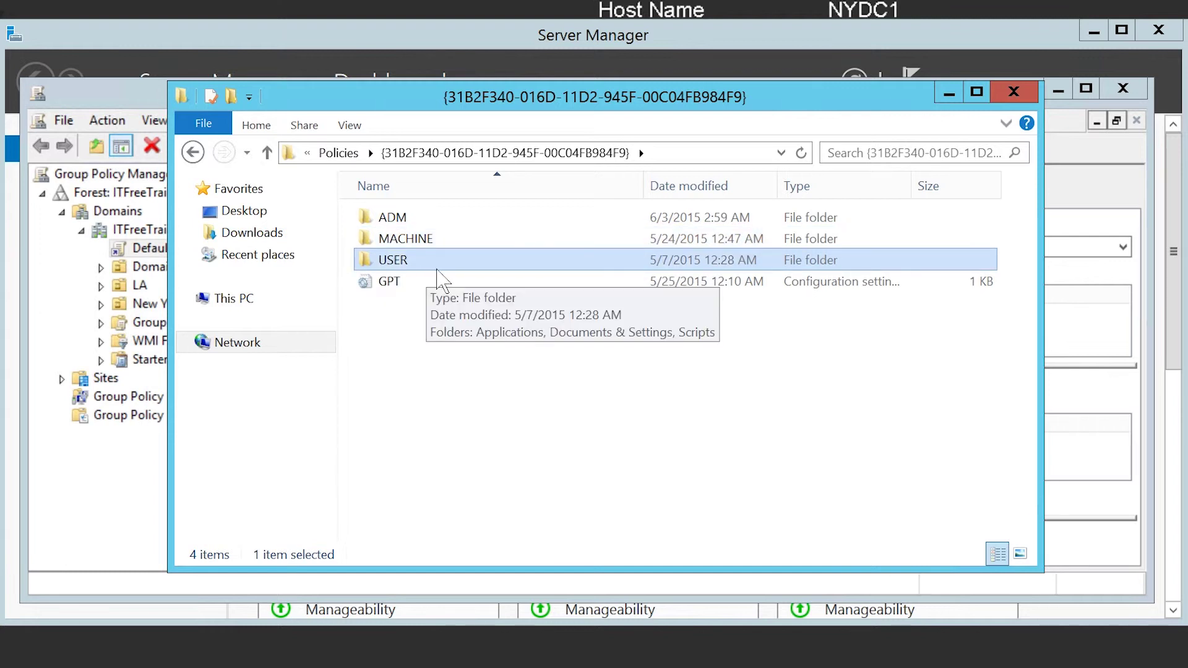
left_click(396, 283)
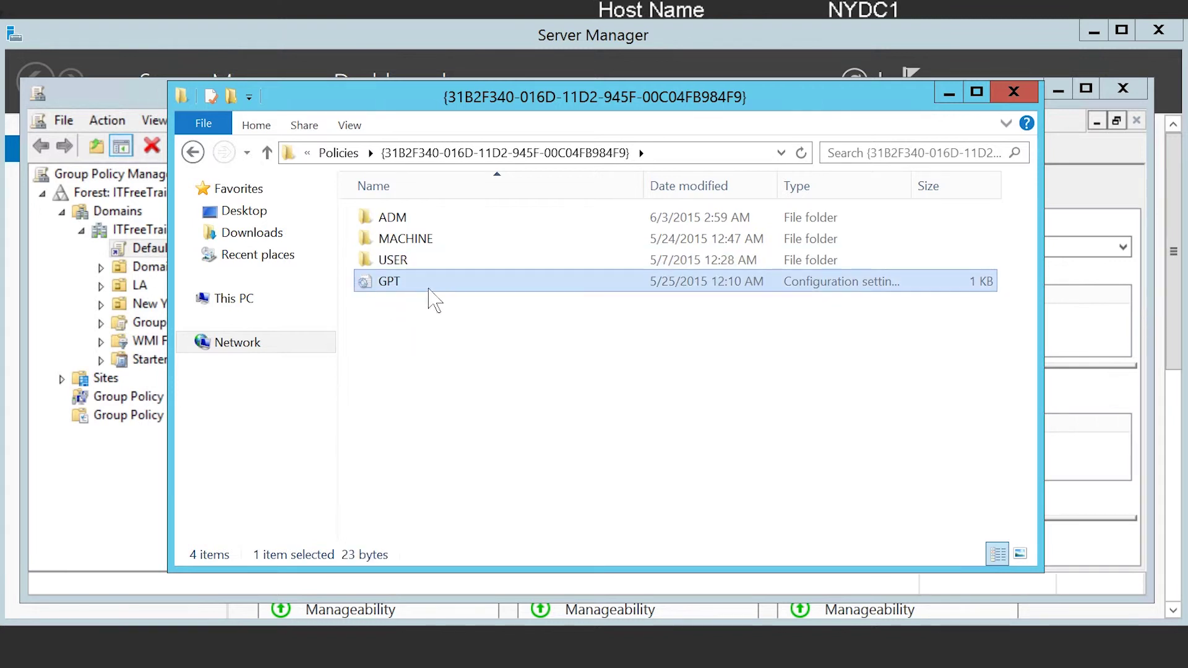
mouse_move(433, 288)
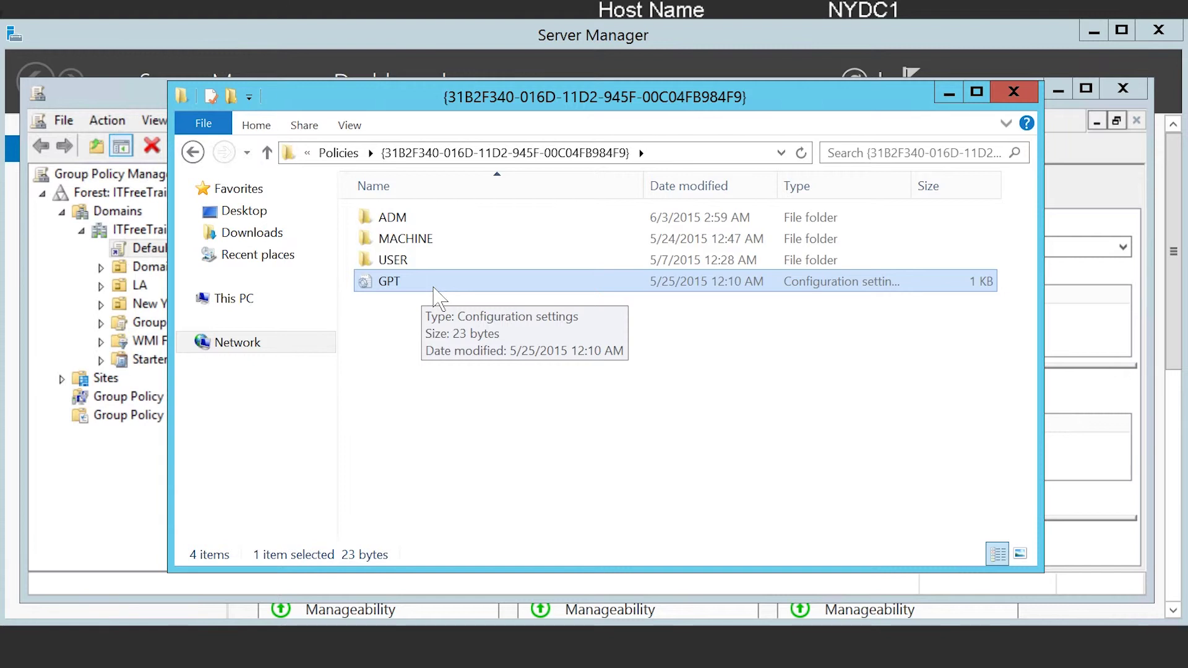
Close File Explorer and open the Default Domain Policy for editing from Group Policy Management.
left_click(1013, 93)
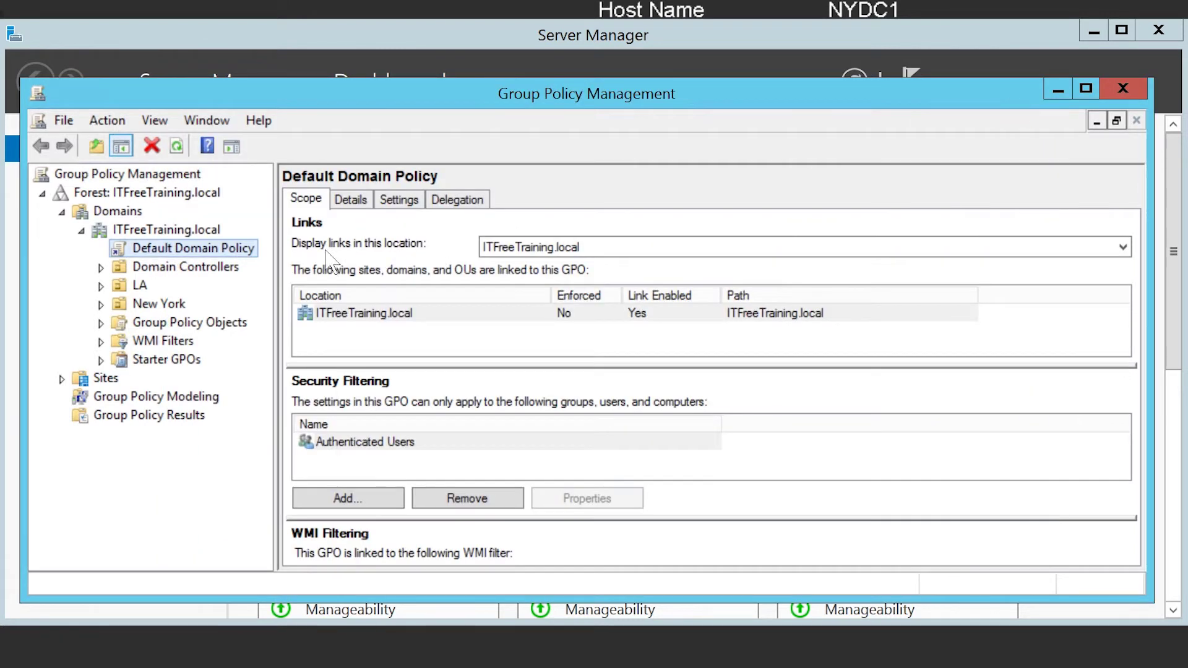
right_click(255, 250)
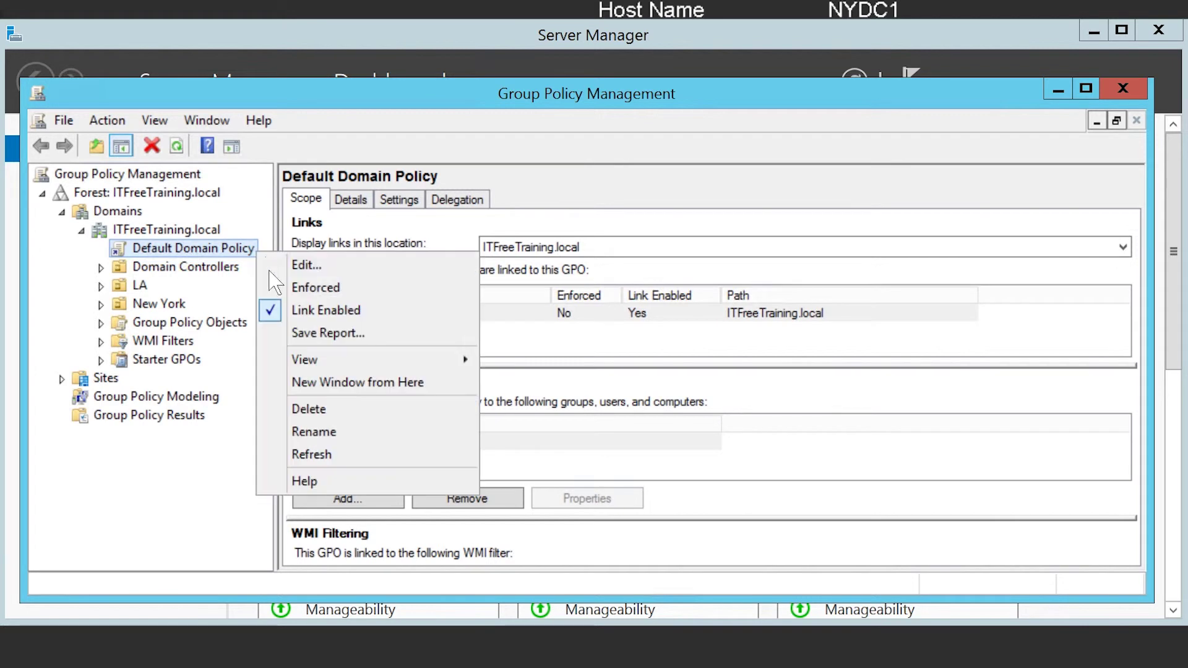
left_click(382, 274)
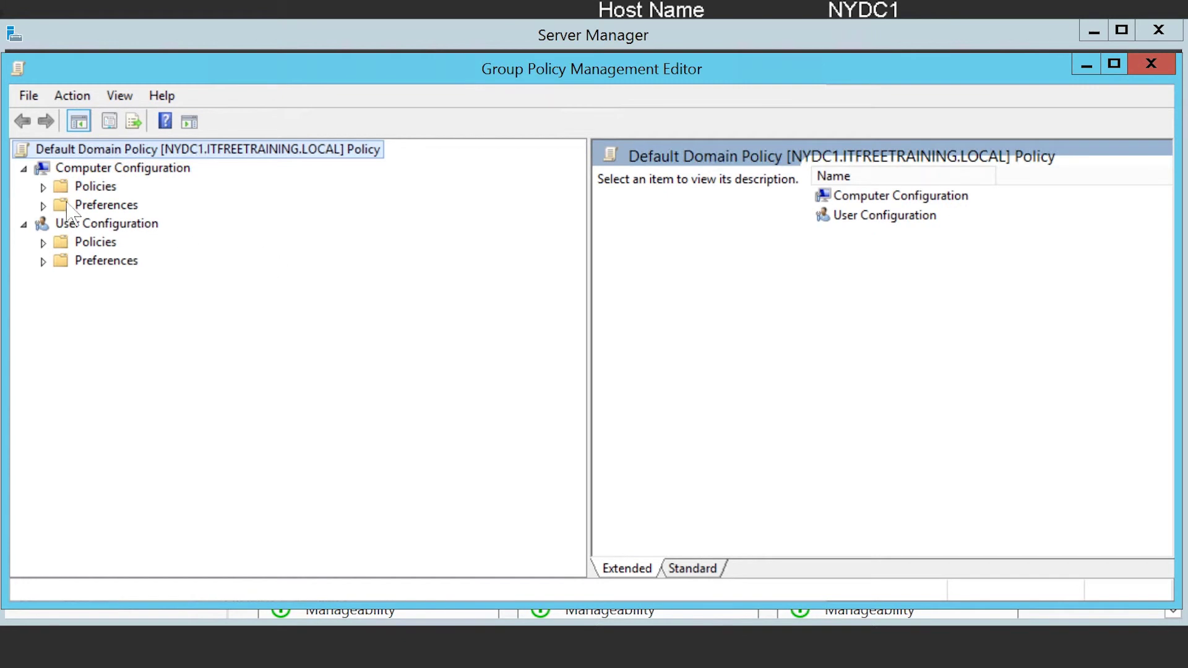
Under Computer Configuration's Policies, expand Administrative Templates and show the contents of Classic Administrative Templates (ADM).
left_click(45, 187)
left_click(81, 242)
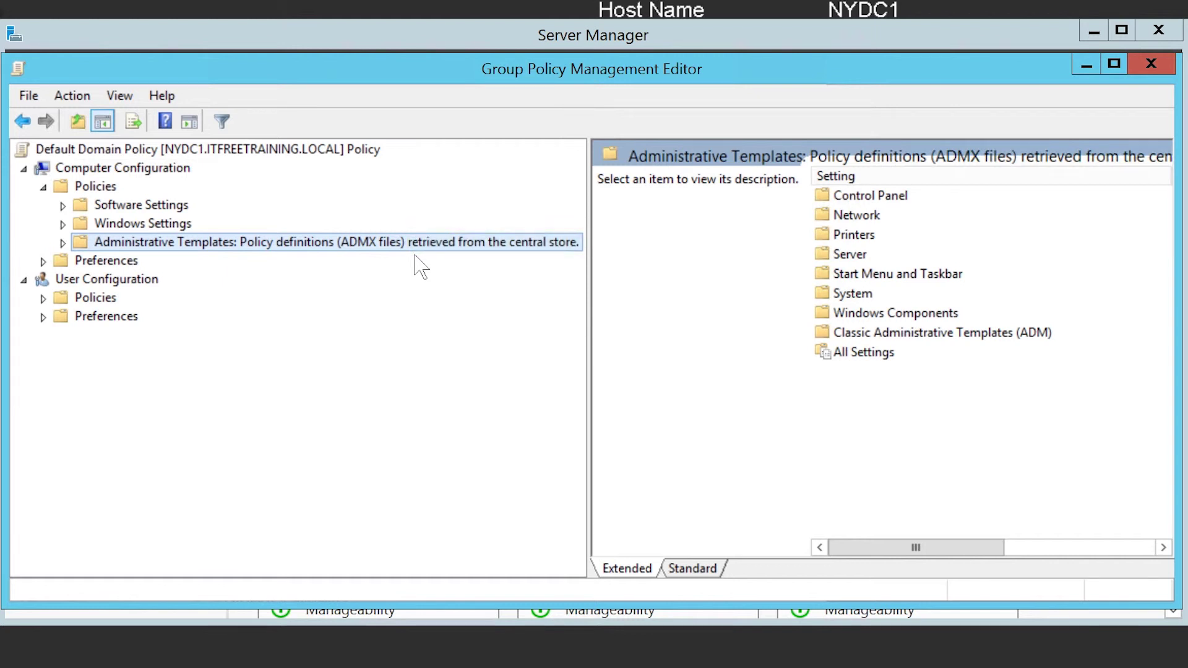
key("Right")
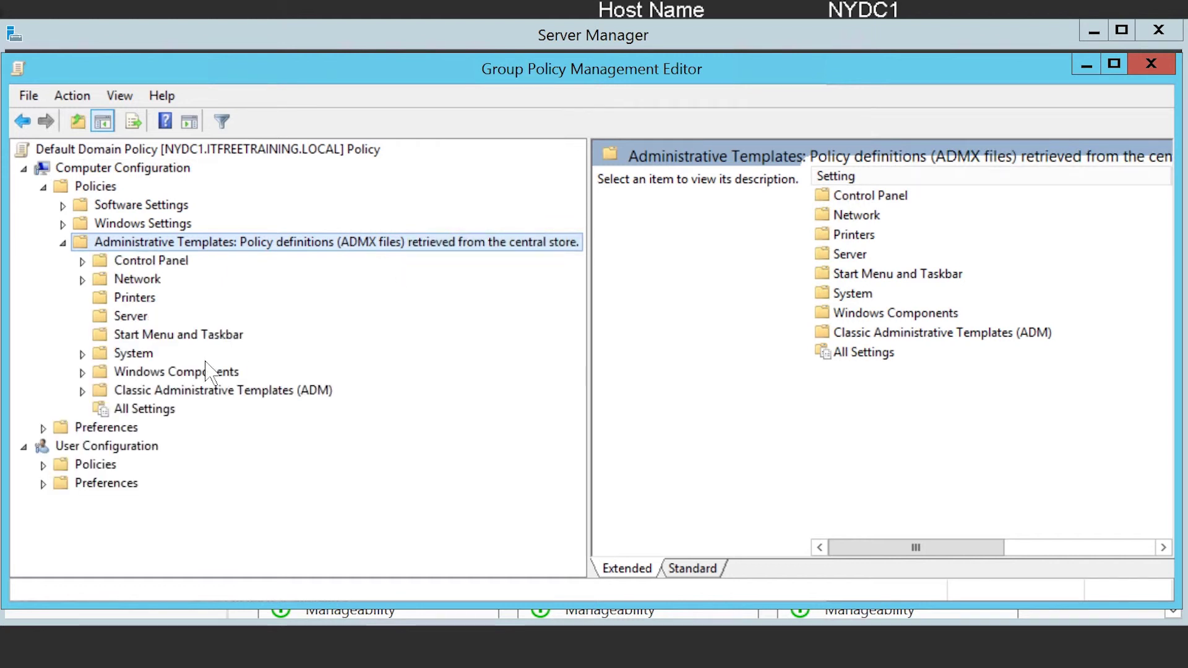
left_click(134, 396)
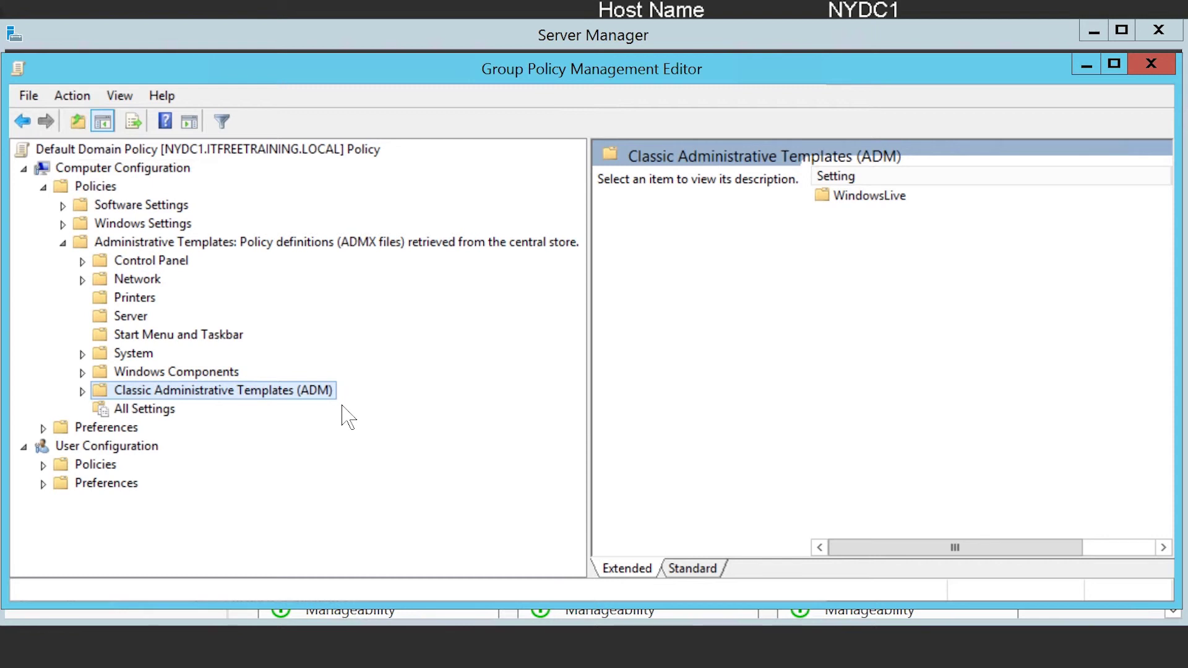